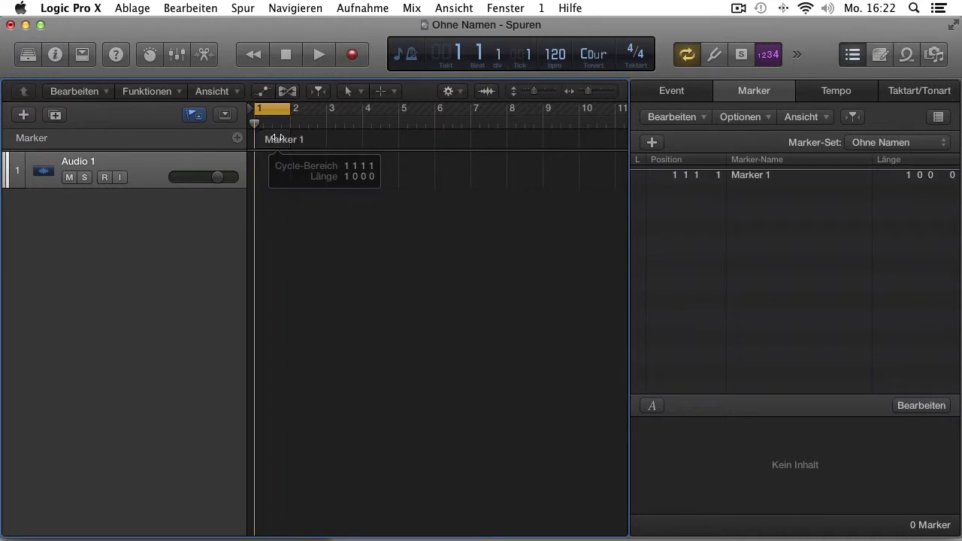
Create markers from cycle ranges: two bars at bar 3, one bar at bar 6 and two bars at bar 8.
{"action": "mouse_move", "coordinate": [329, 121]}
{"action": "left_mouse_down"}
{"action": "mouse_move", "coordinate": [396, 112]}
{"action": "mouse_move", "coordinate": [350, 149]}
{"action": "left_mouse_up"}
{"action": "mouse_move", "coordinate": [440, 110]}
{"action": "left_mouse_down"}
{"action": "mouse_move", "coordinate": [471, 110]}
{"action": "mouse_move", "coordinate": [459, 141]}
{"action": "left_mouse_up"}
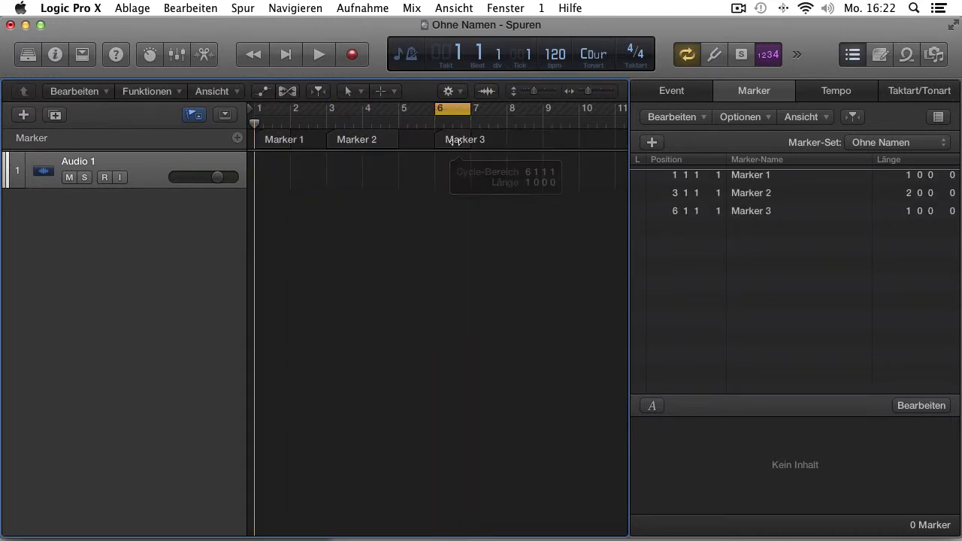
{"action": "mouse_move", "coordinate": [512, 110]}
{"action": "left_mouse_down"}
{"action": "mouse_move", "coordinate": [572, 110]}
{"action": "mouse_move", "coordinate": [569, 140]}
{"action": "left_mouse_up"}
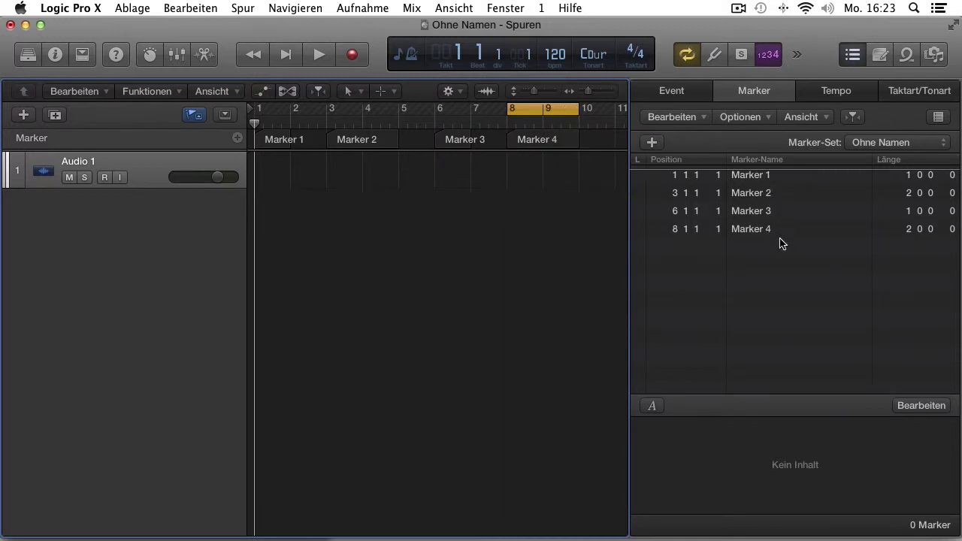
Add a marker at the bar 5 playhead position and set its position in the marker list to bar 10.
{"action": "left_click", "coordinate": [401, 127]}
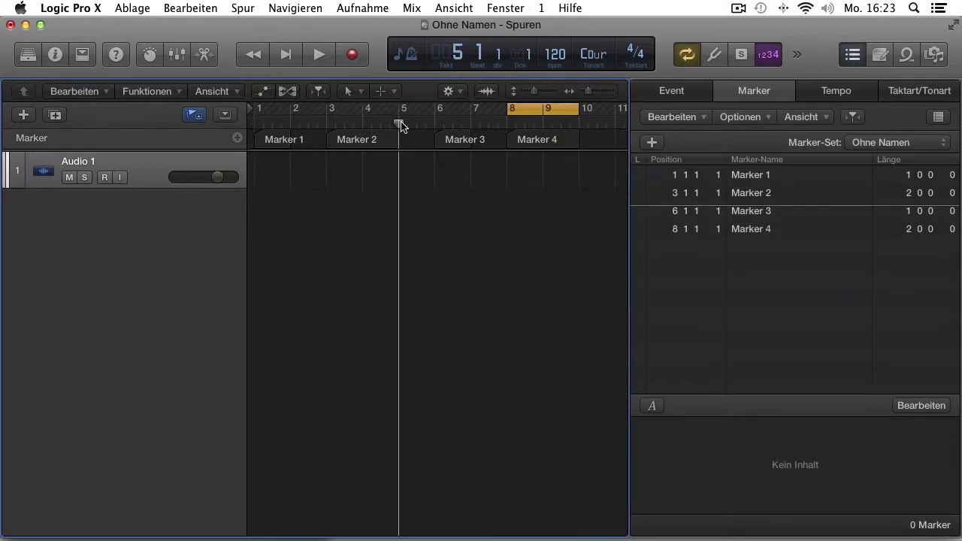
{"action": "left_click", "coordinate": [652, 142]}
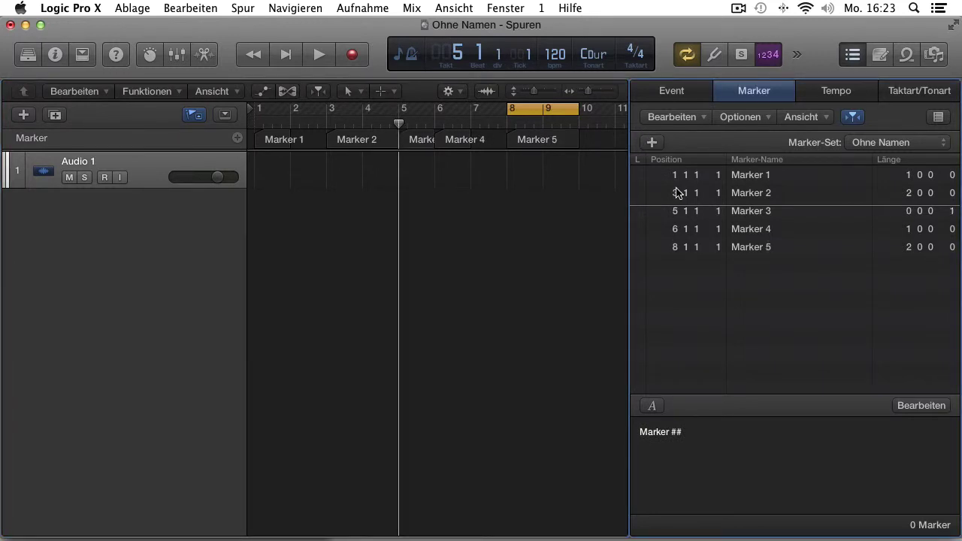
{"action": "double_click", "coordinate": [676, 213]}
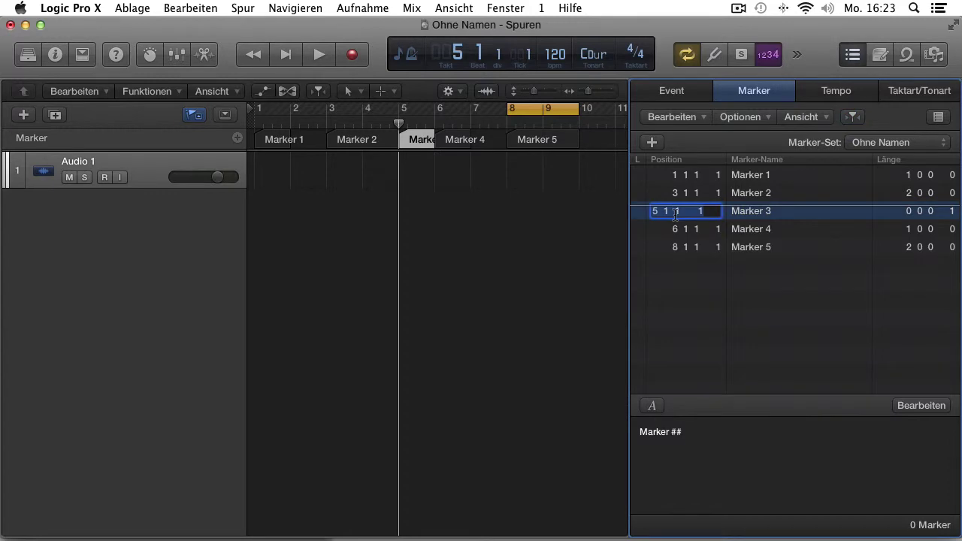
{"action": "type", "text": "10"}
{"action": "key", "text": "Return"}
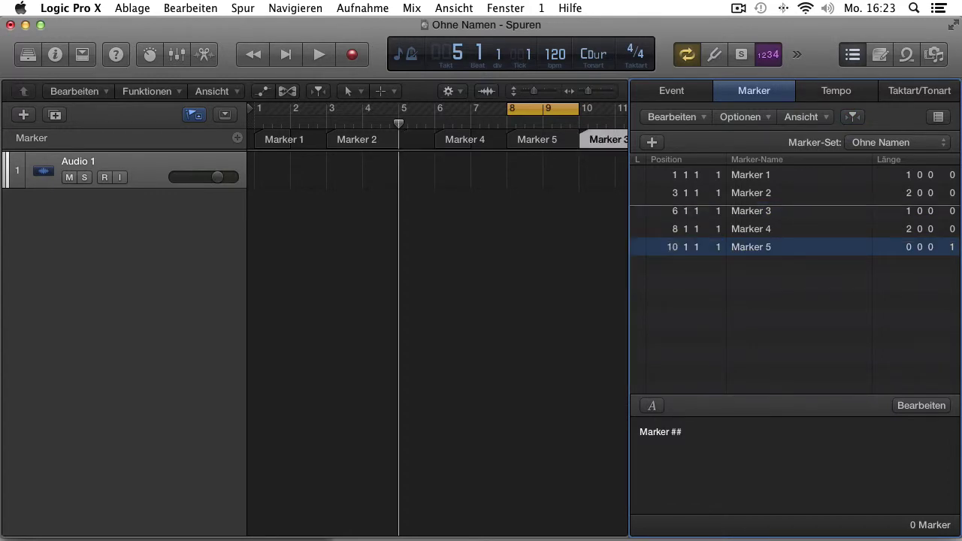
Set the bar 10 marker's text to "H" and the bar 3 marker's text to the lines "Hallo", "asdfdsaf" and "fasdfasdfdasf".
{"action": "double_click", "coordinate": [930, 246]}
{"action": "double_click", "coordinate": [700, 431]}
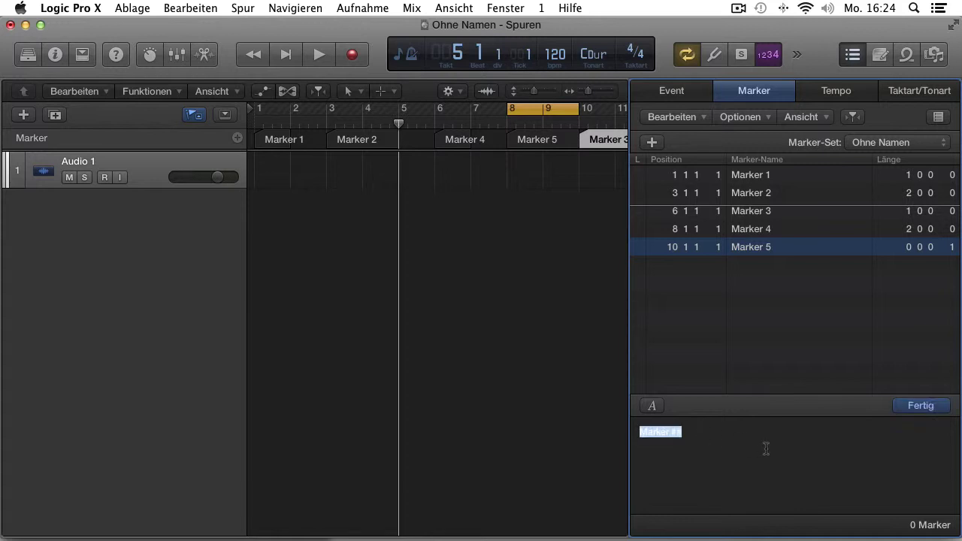
{"action": "type", "text": "Hallo "}
{"action": "type", "text": "asdfdsaf"}
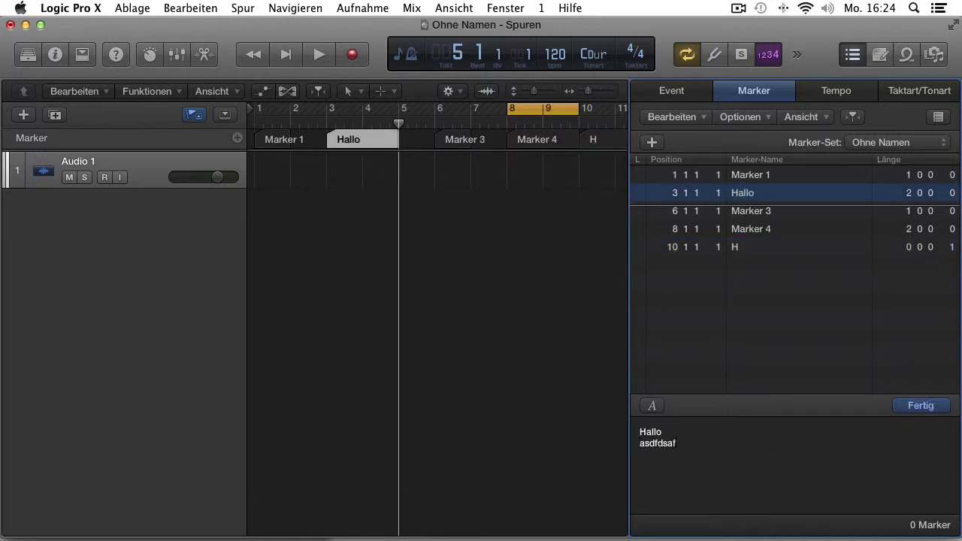
{"action": "key", "text": "Return"}
{"action": "type", "text": "fasdfasdfdasf"}
Replace the bar 6 marker's text with "qwertt", followed by a blank line and two lines of "asdf".
{"action": "left_click", "coordinate": [761, 212]}
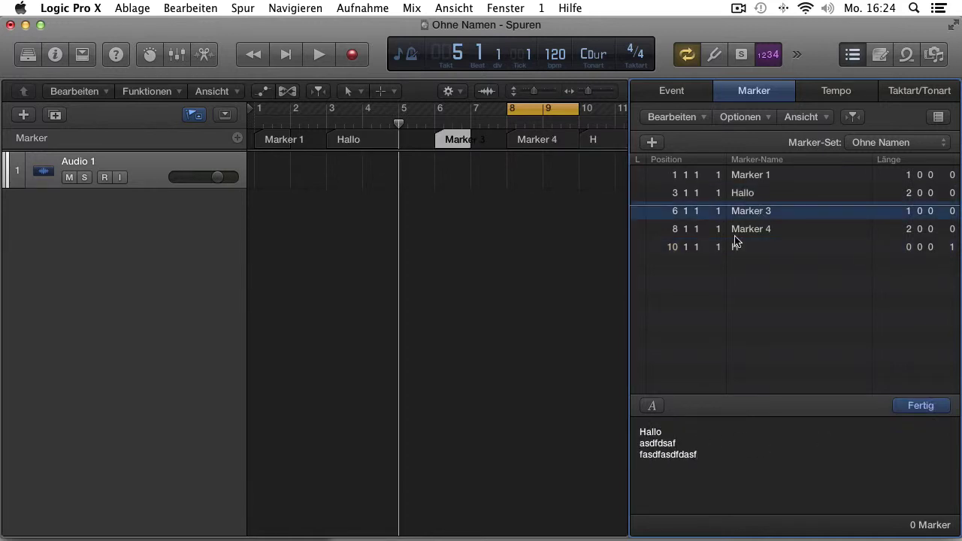
{"action": "triple_click", "coordinate": [658, 430]}
{"action": "type", "text": "qwertt"}
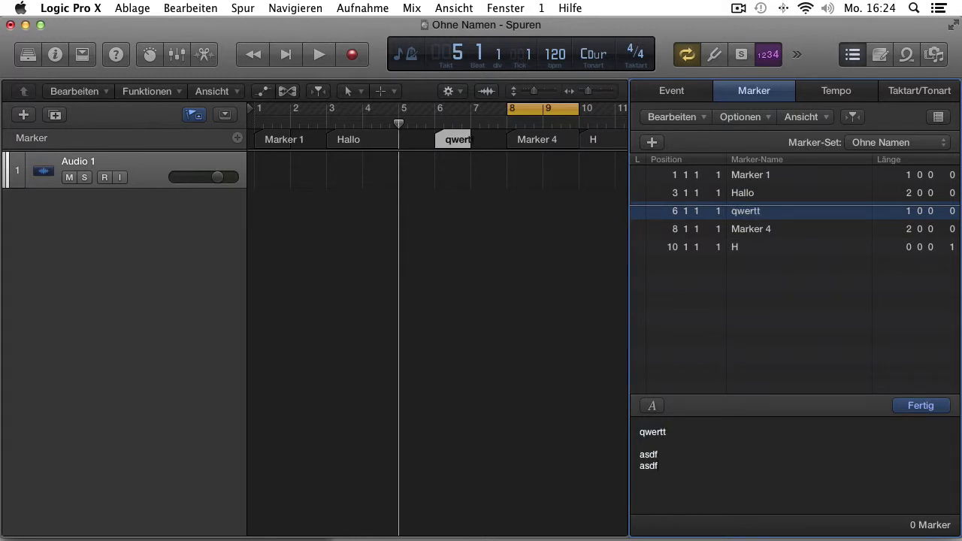
Replace the bar 1 marker's text with the lines "test", "adsfasd" and "faff", and finish text editing.
{"action": "left_click", "coordinate": [741, 175]}
{"action": "triple_click", "coordinate": [659, 435]}
{"action": "type", "text": "ts"}
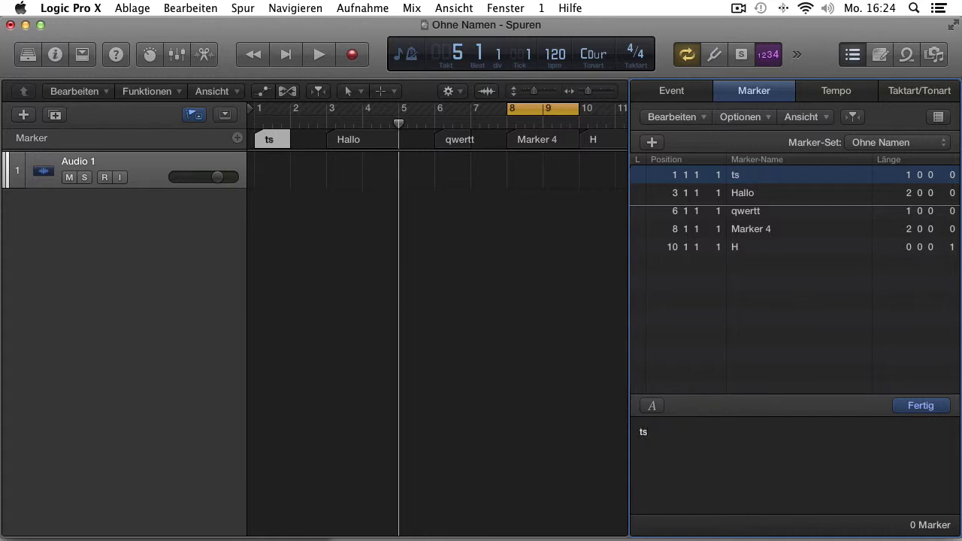
{"action": "type", "text": "est"}
{"action": "key", "text": "Return"}
{"action": "type", "text": "adsfasd"}
{"action": "key", "text": "Return"}
{"action": "type", "text": "faff"}
{"action": "left_click", "coordinate": [921, 406]}
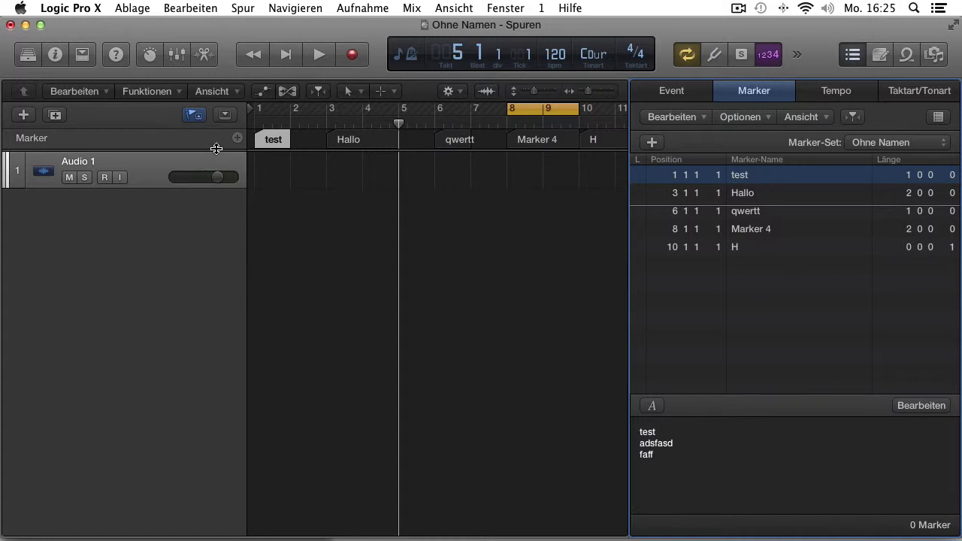
Enlarge the marker track to view the full marker texts and shrink it back to a single line.
{"action": "left_click_drag", "start_coordinate": [217, 151], "coordinate": [217, 227]}
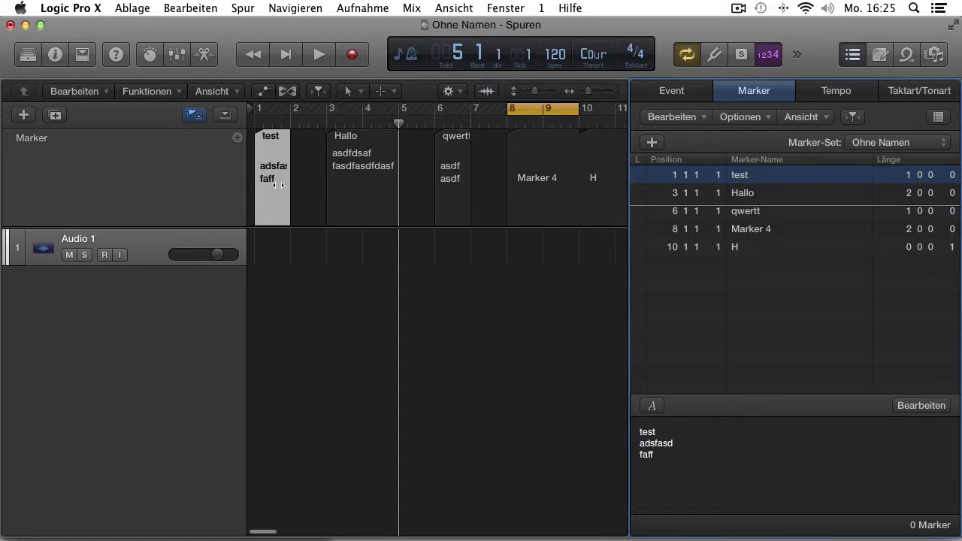
{"action": "left_click_drag", "start_coordinate": [275, 227], "coordinate": [275, 151]}
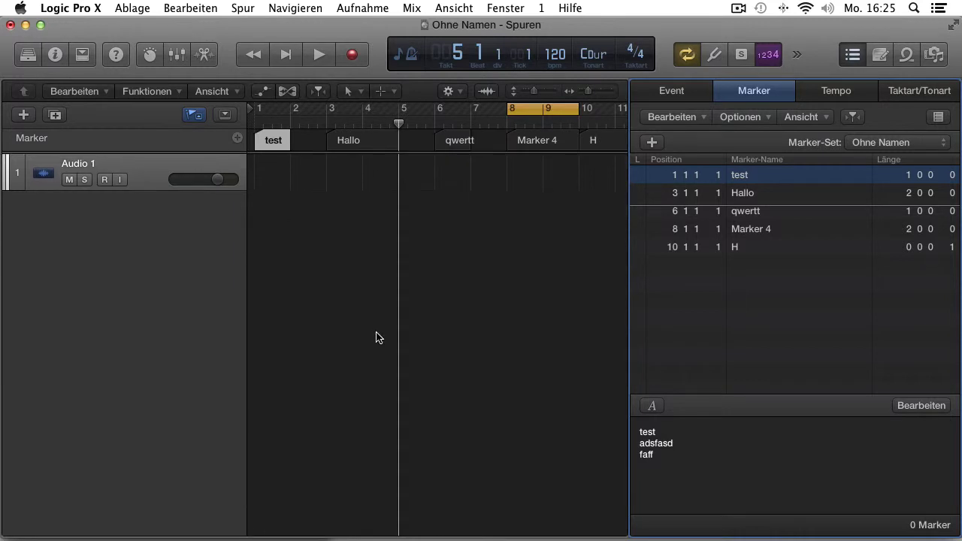
Enable playhead following in the marker list, start playback from bar 6 and turn off Cycle mode.
{"action": "left_click", "coordinate": [852, 117]}
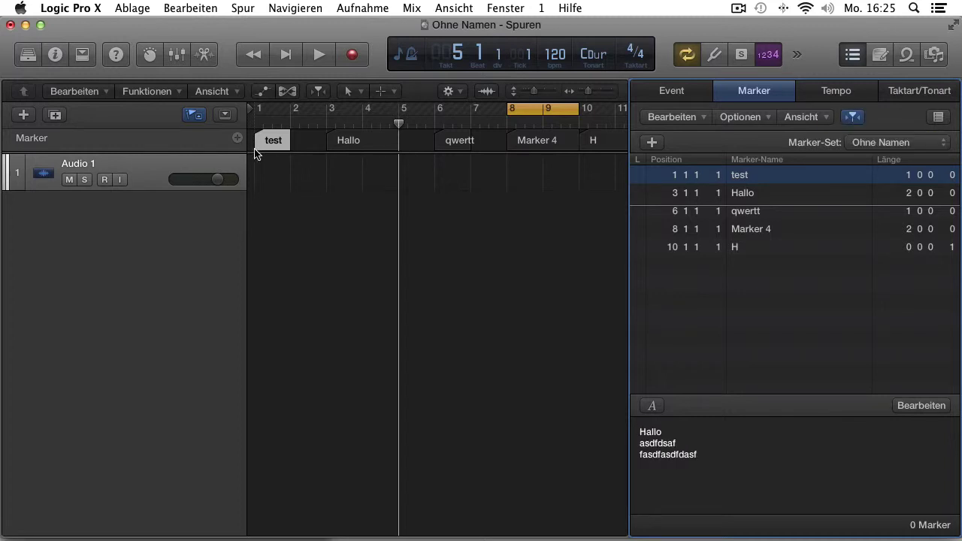
{"action": "left_click", "coordinate": [433, 129]}
{"action": "key", "text": "space"}
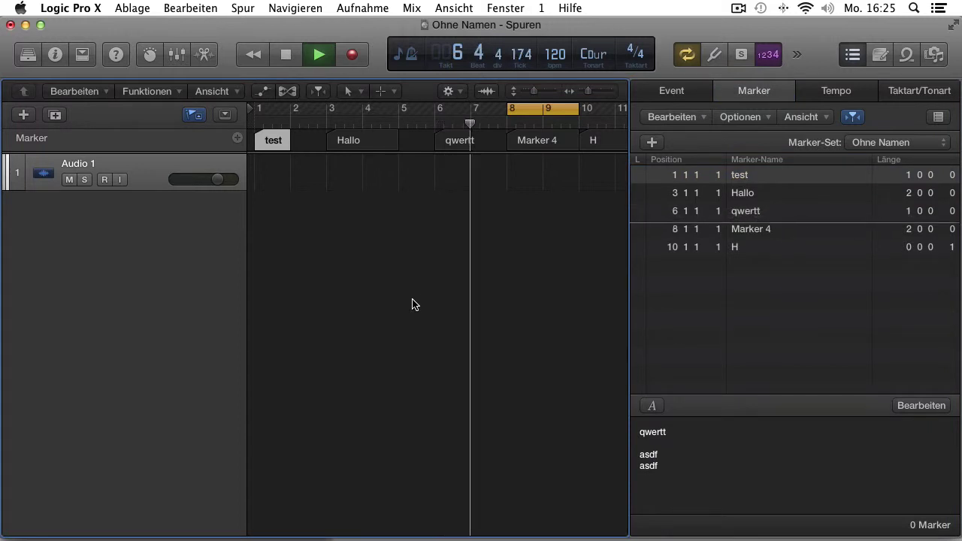
{"action": "key", "text": "c"}
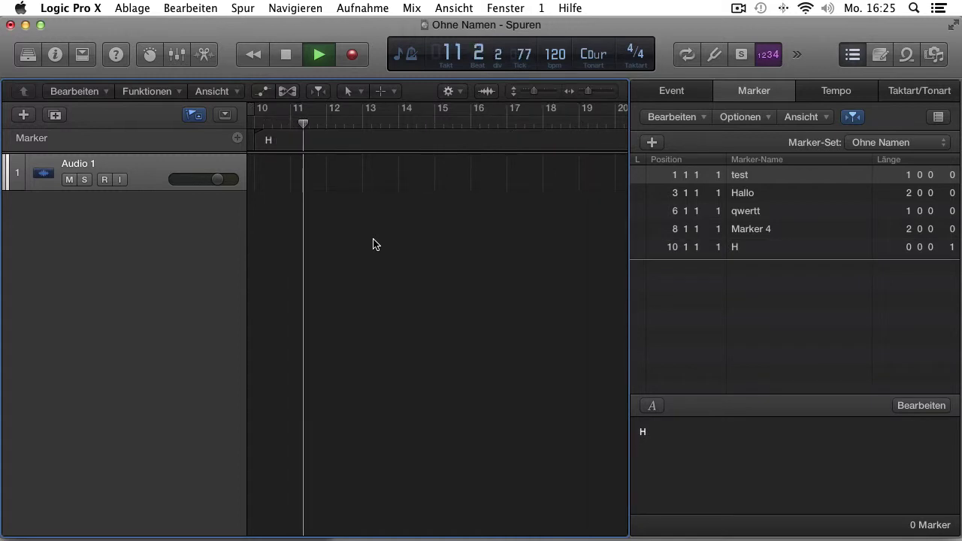
Stop playback and return the playhead to bar 5.
{"action": "key", "text": "space"}
{"action": "scroll", "coordinate": [376, 245], "scroll_direction": "left", "scroll_amount": 4}
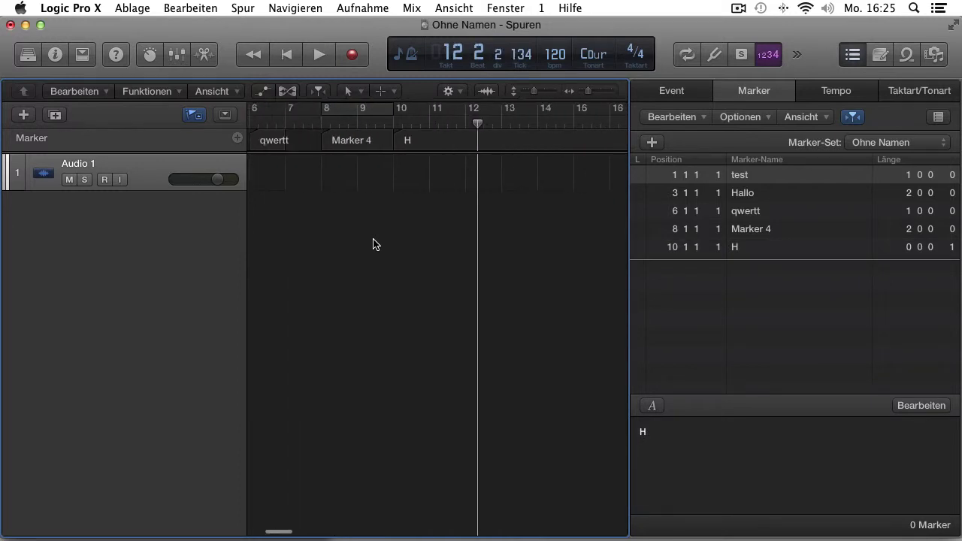
{"action": "scroll", "coordinate": [376, 244], "scroll_direction": "left", "scroll_amount": 3}
{"action": "left_click", "coordinate": [366, 124]}
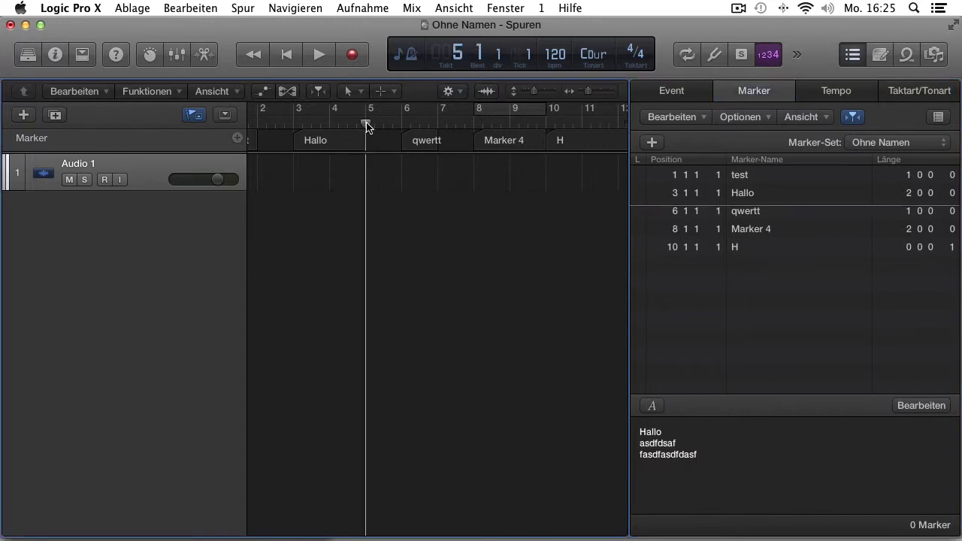
{"action": "key", "text": "super+Left"}
{"action": "key", "text": "super+Left"}
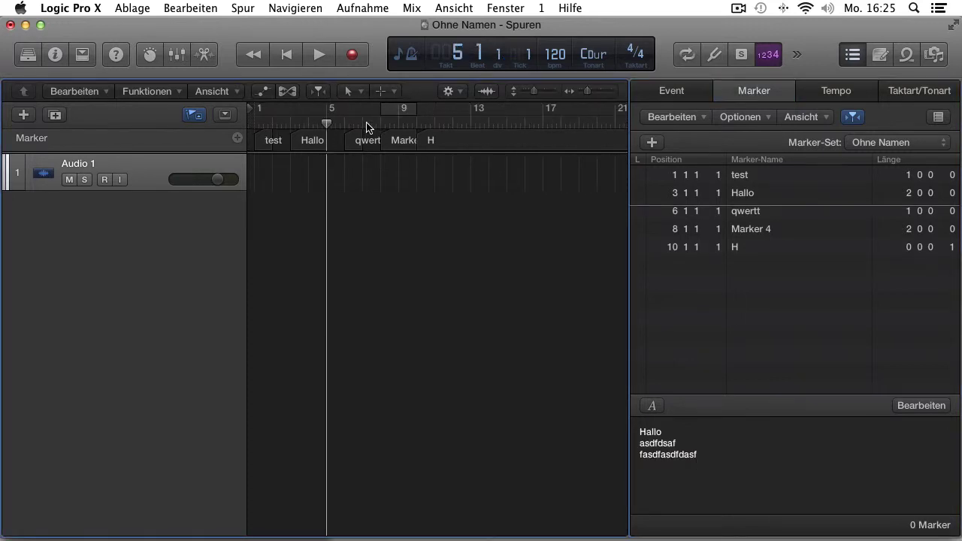
Delete the H and Marker 4 markers and extend the qwertt marker to a length of 4 1 0 0.
{"action": "left_click", "coordinate": [454, 138]}
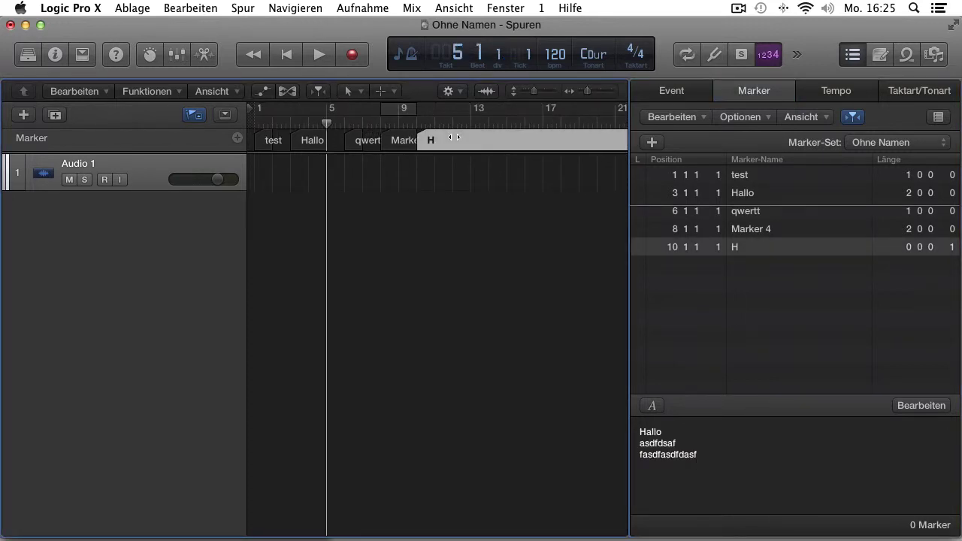
{"action": "key", "text": "Delete"}
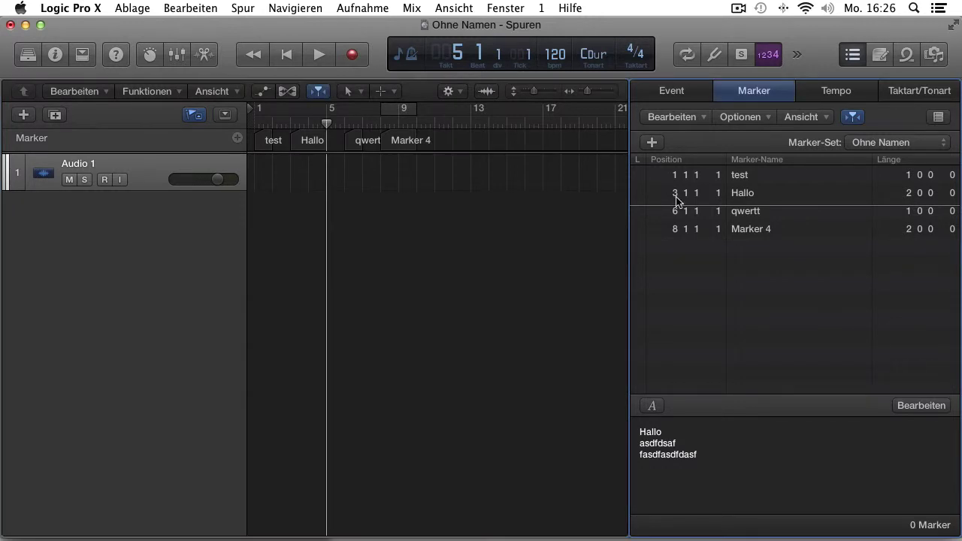
{"action": "left_click", "coordinate": [752, 228]}
{"action": "key", "text": "Delete"}
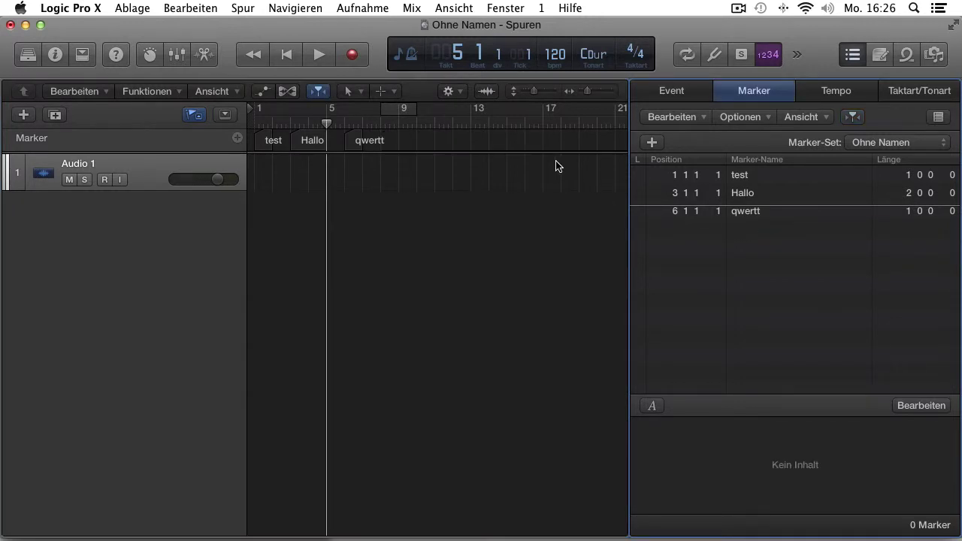
{"action": "mouse_move", "coordinate": [357, 143]}
{"action": "left_mouse_down"}
{"action": "mouse_move", "coordinate": [534, 143]}
{"action": "mouse_move", "coordinate": [379, 143]}
{"action": "left_mouse_up"}
Color the test marker blue, the Hallo marker orange and the qwertt marker green using the color palette.
{"action": "left_click", "coordinate": [83, 55]}
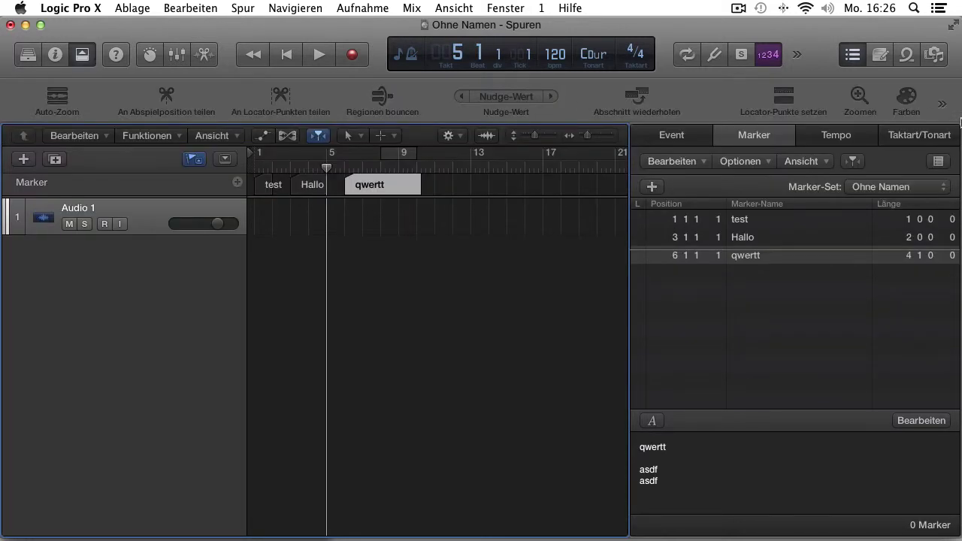
{"action": "left_click", "coordinate": [908, 98]}
{"action": "left_click", "coordinate": [285, 183]}
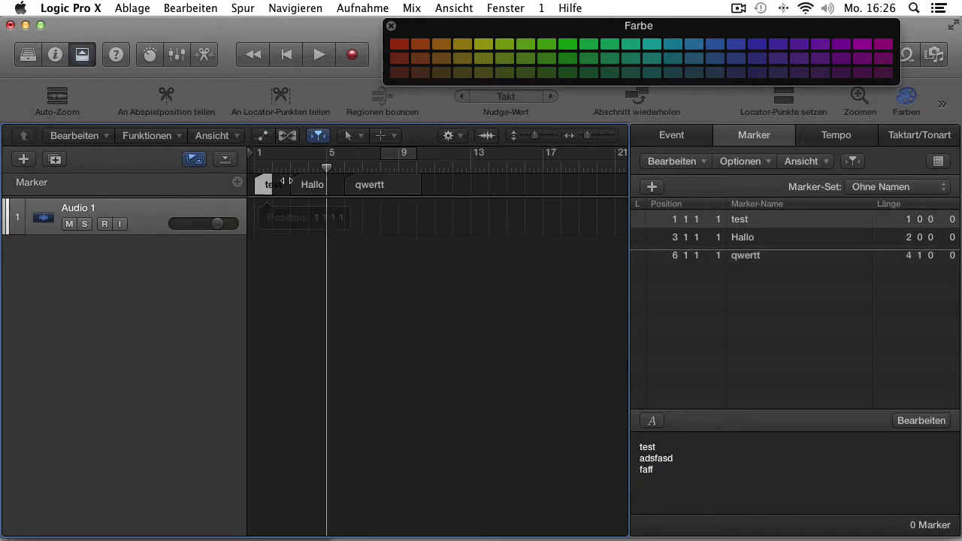
{"action": "left_click", "coordinate": [736, 44]}
{"action": "left_click", "coordinate": [320, 185]}
{"action": "left_click", "coordinate": [421, 44]}
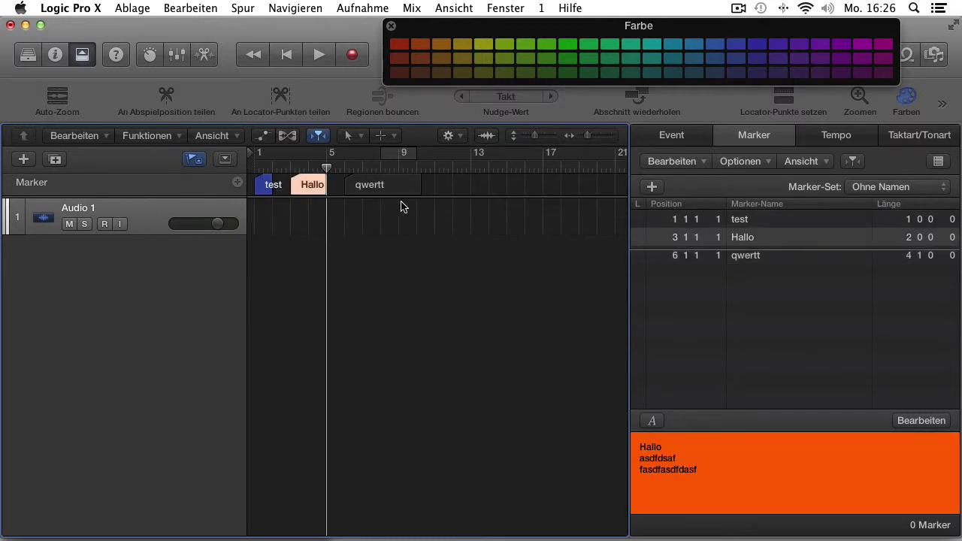
{"action": "left_click", "coordinate": [384, 187]}
{"action": "left_click", "coordinate": [539, 41]}
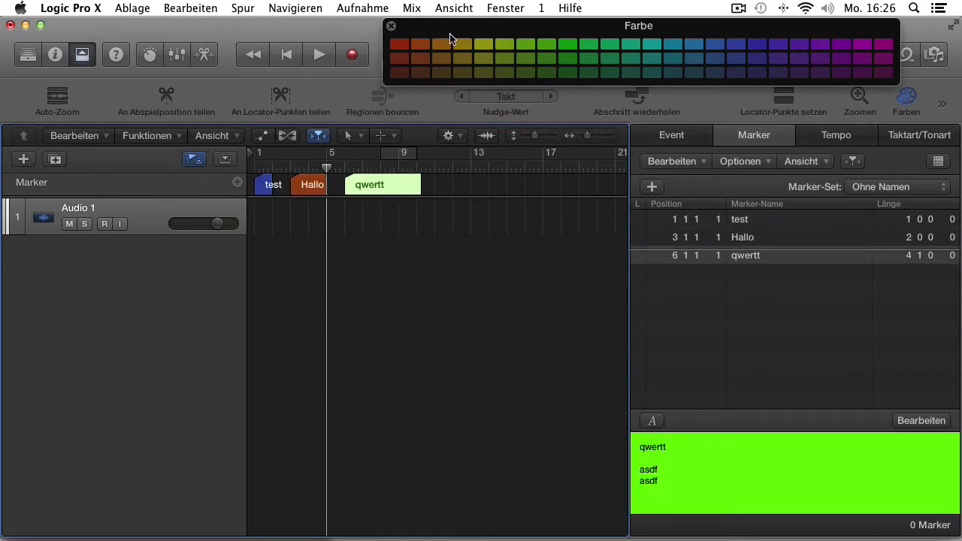
{"action": "left_click", "coordinate": [391, 27]}
{"action": "left_click", "coordinate": [493, 389]}
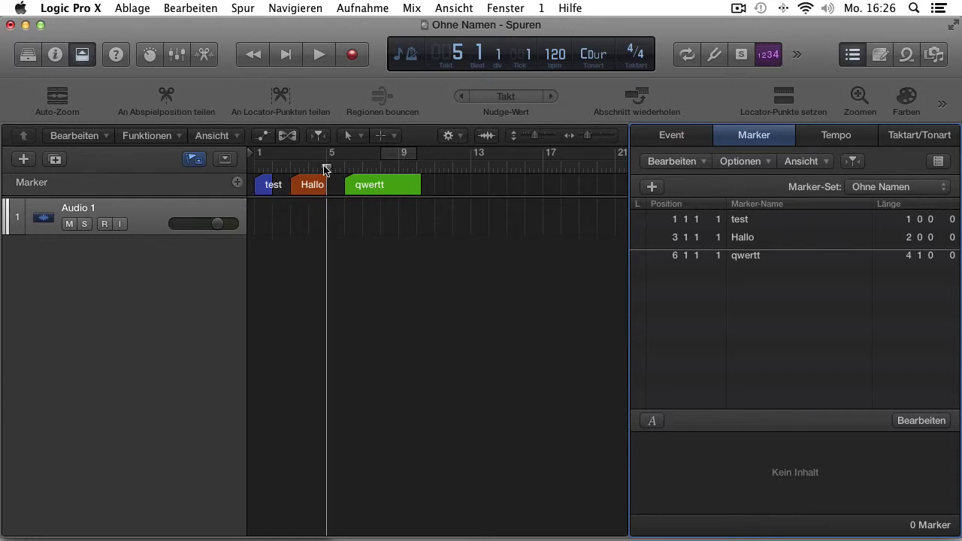
Move the playhead to bar 13 and create a new marker there.
{"action": "mouse_move", "coordinate": [326, 167]}
{"action": "left_mouse_down"}
{"action": "mouse_move", "coordinate": [272, 167]}
{"action": "mouse_move", "coordinate": [472, 166]}
{"action": "left_mouse_up"}
{"action": "left_click", "coordinate": [236, 182]}
{"action": "key", "text": "alt+apostrophe"}
{"action": "key", "text": "alt+apostrophe"}
{"action": "left_click", "coordinate": [231, 183]}
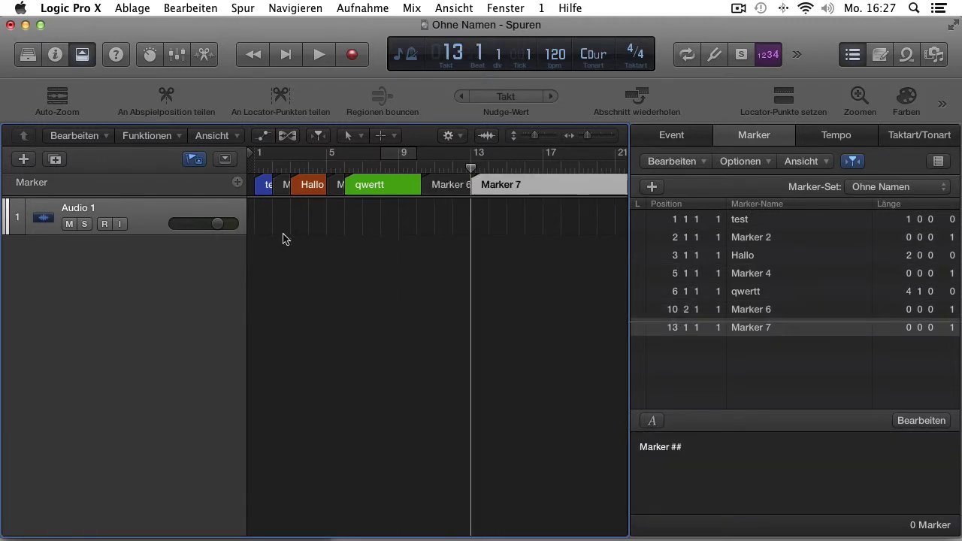
Create a new marker set and add four-bar markers to it at bars 1 and 9 from cycle ranges.
{"action": "left_click", "coordinate": [942, 188]}
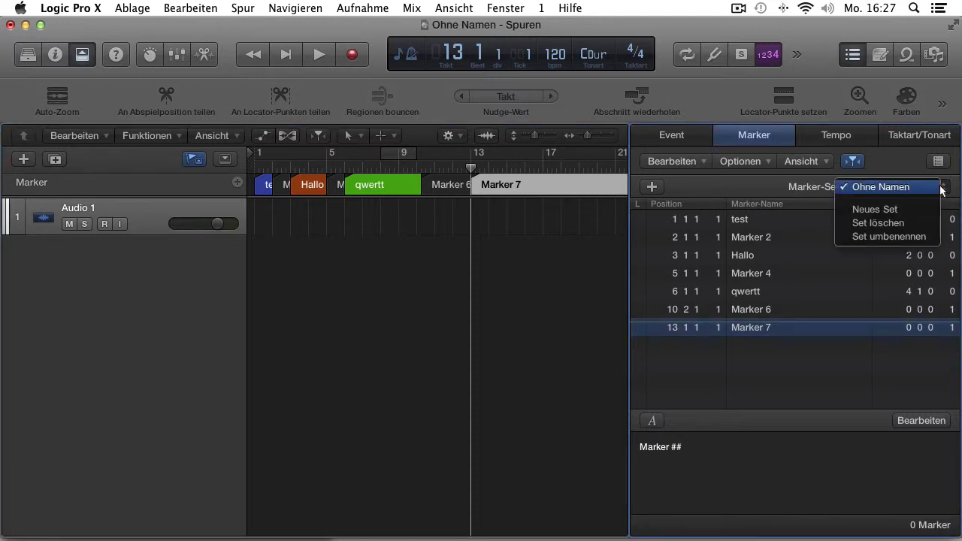
{"action": "left_click", "coordinate": [910, 212]}
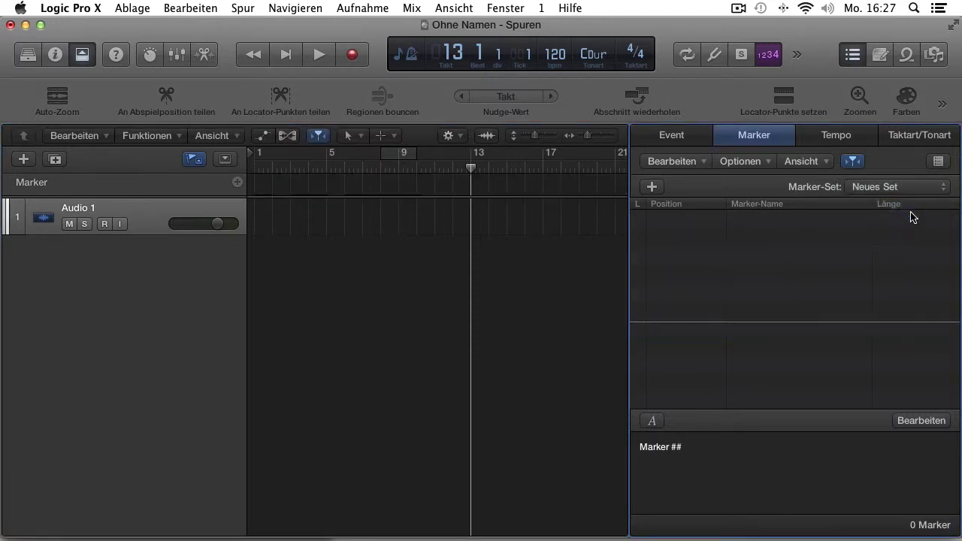
{"action": "mouse_move", "coordinate": [260, 154]}
{"action": "left_mouse_down"}
{"action": "mouse_move", "coordinate": [321, 155]}
{"action": "mouse_move", "coordinate": [286, 188]}
{"action": "left_mouse_up"}
{"action": "mouse_move", "coordinate": [398, 154]}
{"action": "left_mouse_down"}
{"action": "mouse_move", "coordinate": [471, 153]}
{"action": "mouse_move", "coordinate": [429, 188]}
{"action": "left_mouse_up"}
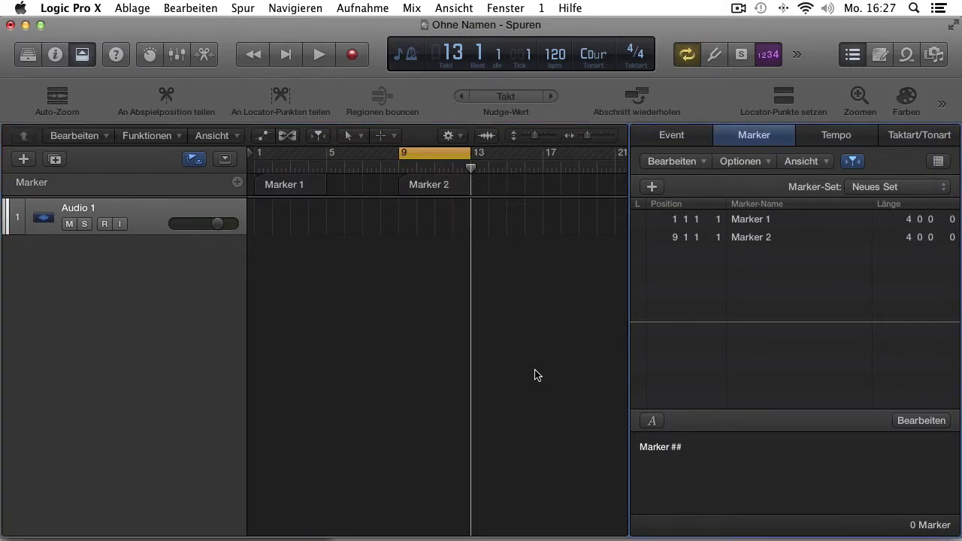
Switch to the original marker set and back to the newly created set to compare them.
{"action": "left_click", "coordinate": [906, 186]}
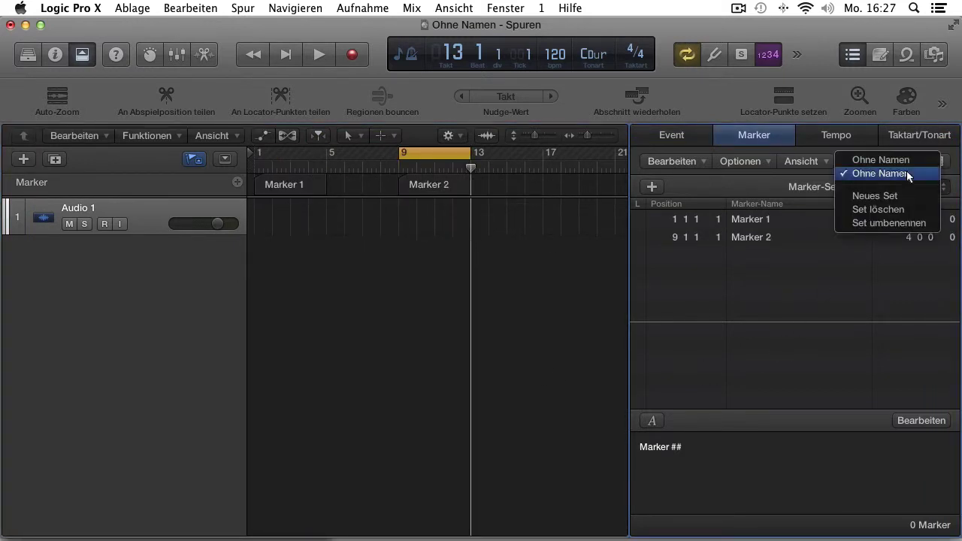
{"action": "left_click", "coordinate": [907, 161]}
{"action": "left_click", "coordinate": [906, 186]}
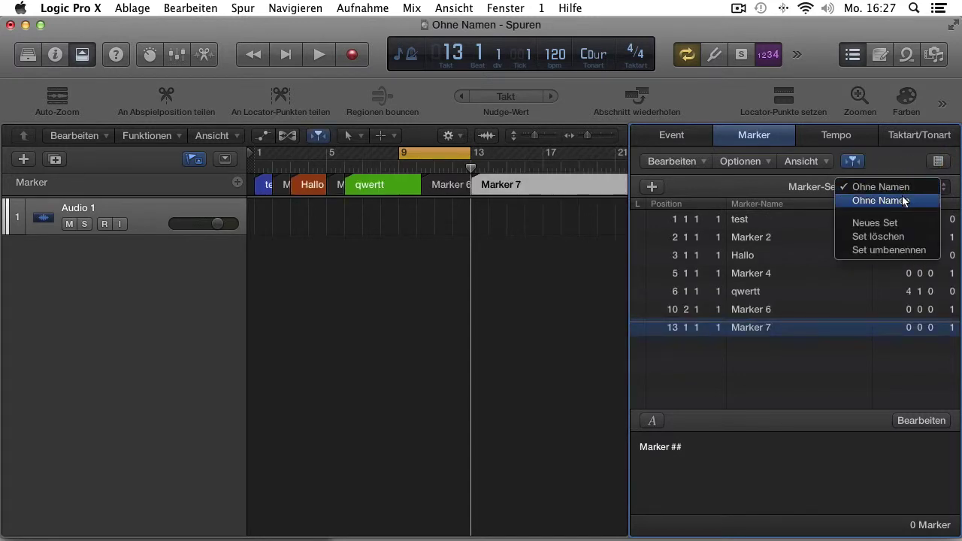
{"action": "left_click", "coordinate": [906, 201]}
Rename the newly created marker set as Set 2.
{"action": "left_click", "coordinate": [904, 188]}
{"action": "left_click", "coordinate": [903, 238]}
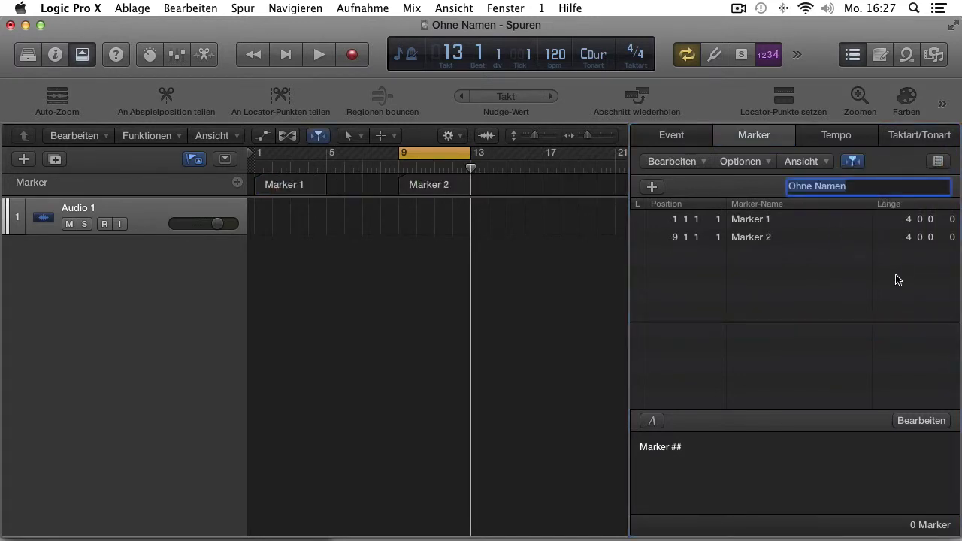
{"action": "type", "text": "Set 2"}
{"action": "key", "text": "Return"}
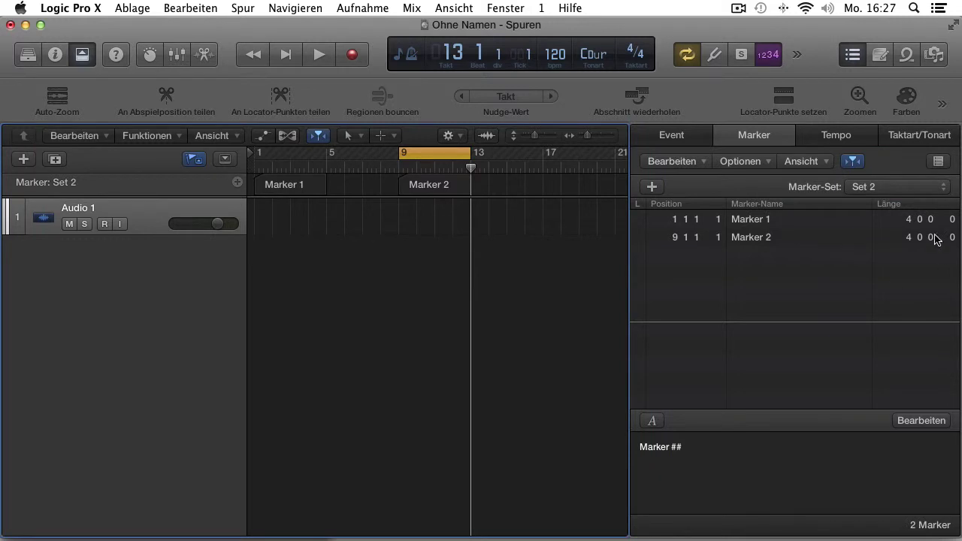
Switch to the original marker set with the colored markers and rename it as Set 1.
{"action": "left_click", "coordinate": [925, 188]}
{"action": "left_click", "coordinate": [925, 174]}
{"action": "left_click", "coordinate": [925, 188]}
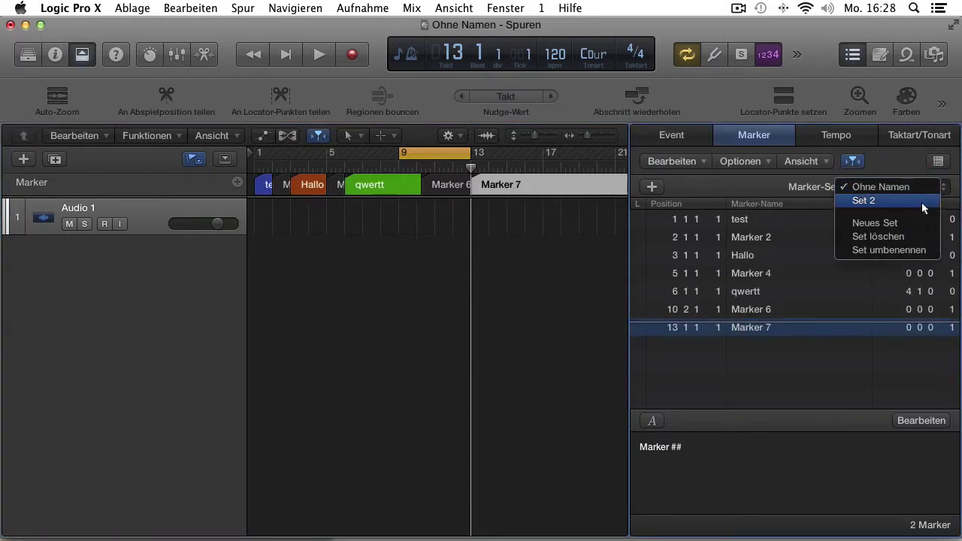
{"action": "left_click", "coordinate": [921, 251]}
{"action": "type", "text": "Aet"}
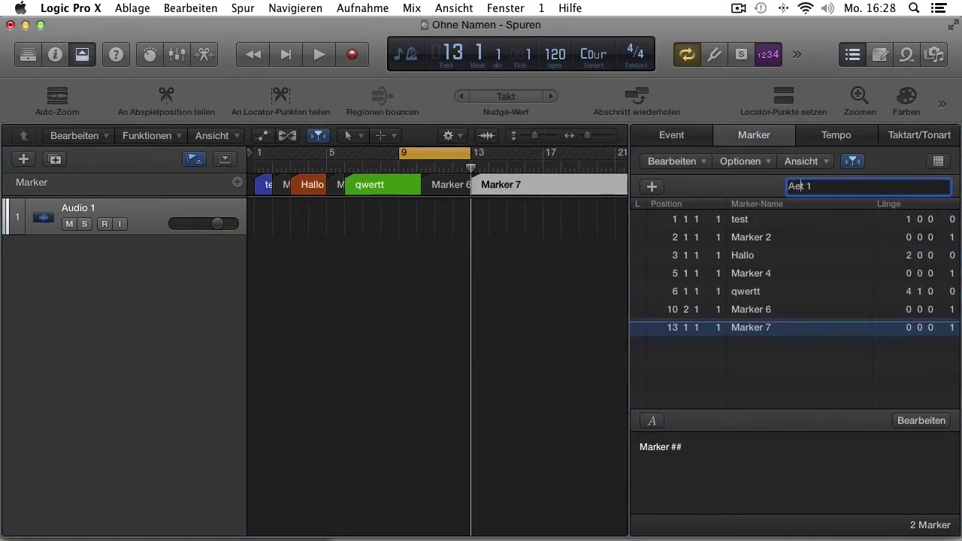
{"action": "type", "text": " 1"}
{"action": "key", "text": "Return"}
Switch to Set 2 and back to Set 1 to compare the renamed marker sets.
{"action": "left_click", "coordinate": [888, 187]}
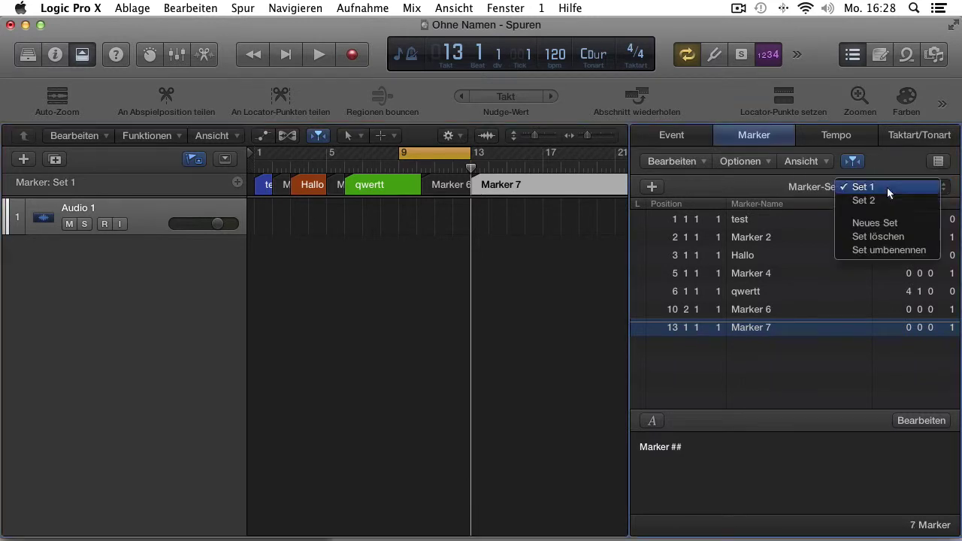
{"action": "left_click", "coordinate": [895, 193]}
{"action": "left_click", "coordinate": [895, 190]}
{"action": "left_click", "coordinate": [896, 174]}
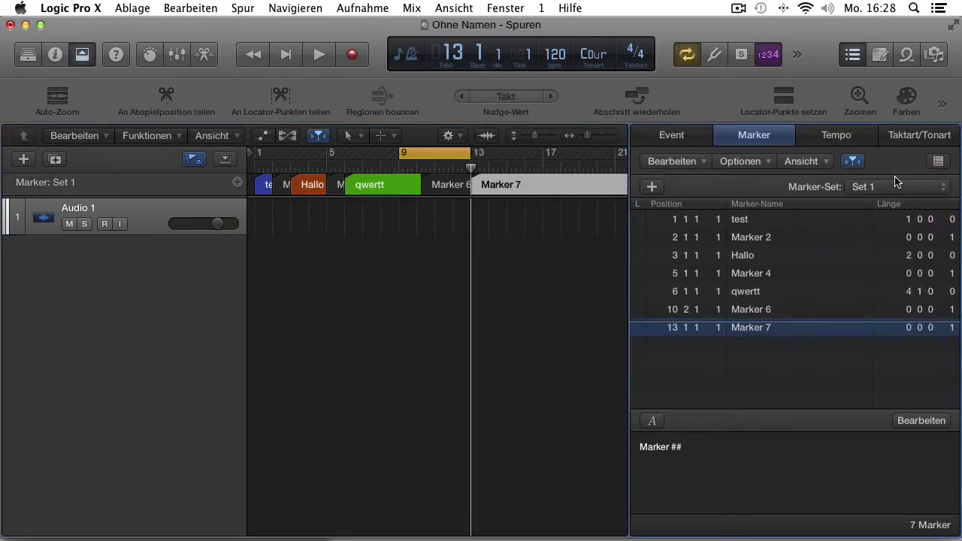
Hide the marker list, return the playhead to bar 1 and step forward through the markers to Marker 7.
{"action": "left_click", "coordinate": [854, 54]}
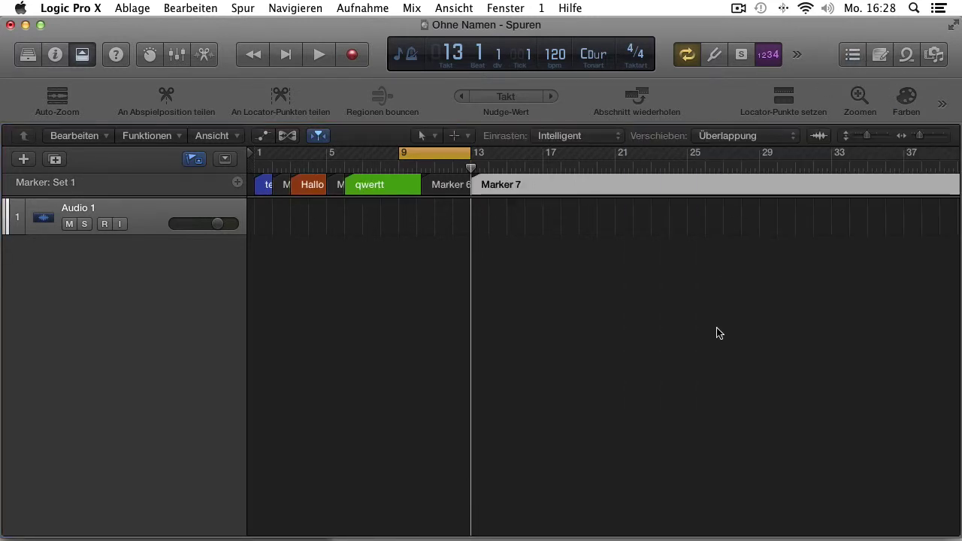
{"action": "key", "text": "Return"}
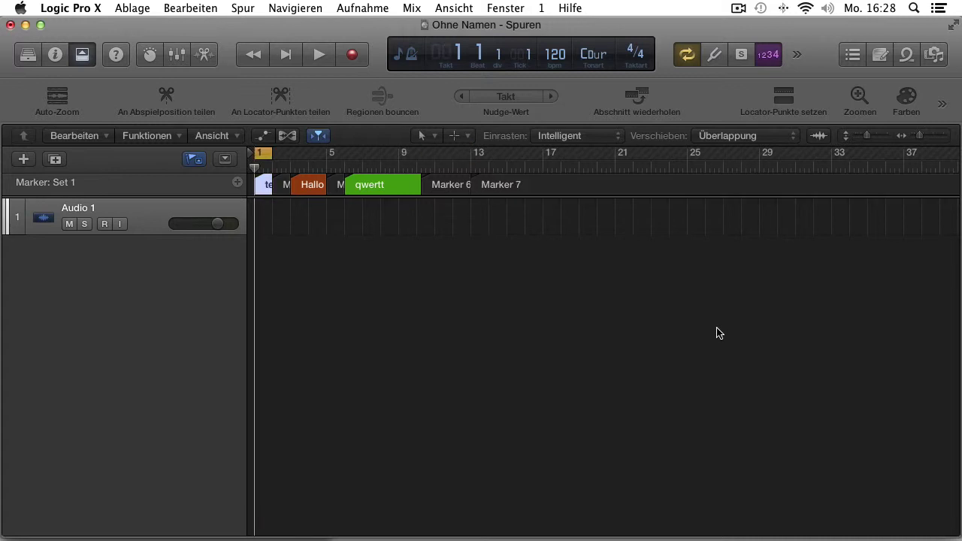
{"action": "key", "text": "alt+period"}
{"action": "key", "text": "alt+period"}
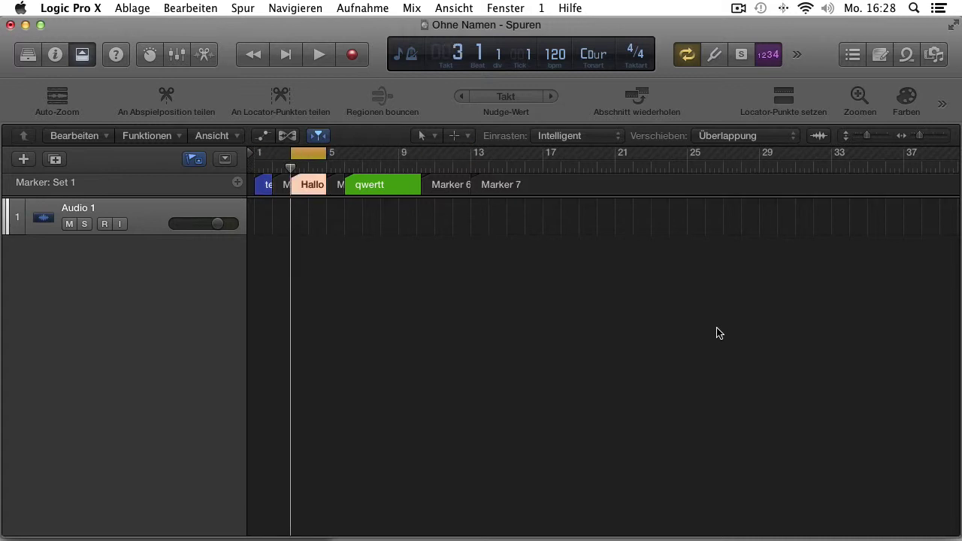
{"action": "key", "text": "alt+period"}
{"action": "key", "text": "alt+period"}
{"action": "key", "text": "alt+period"}
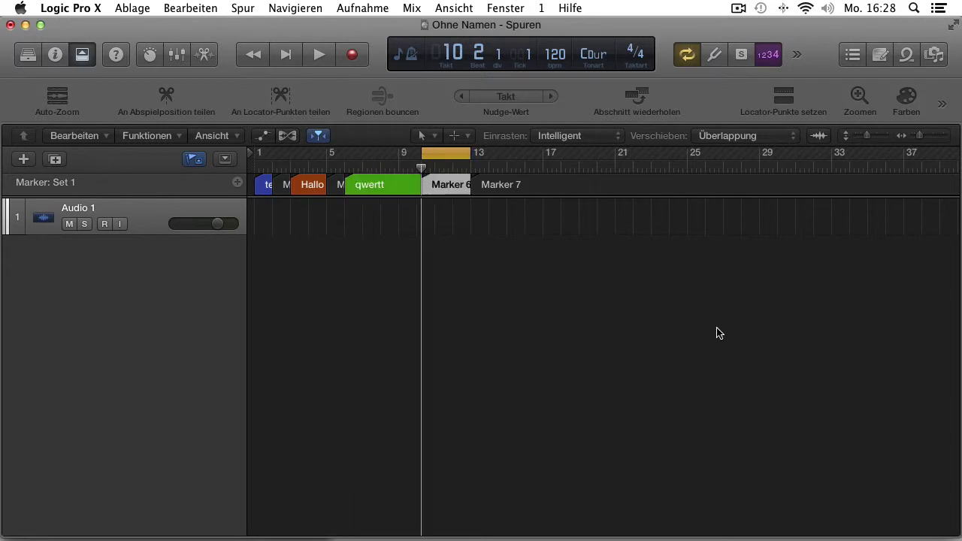
{"action": "key", "text": "alt+period"}
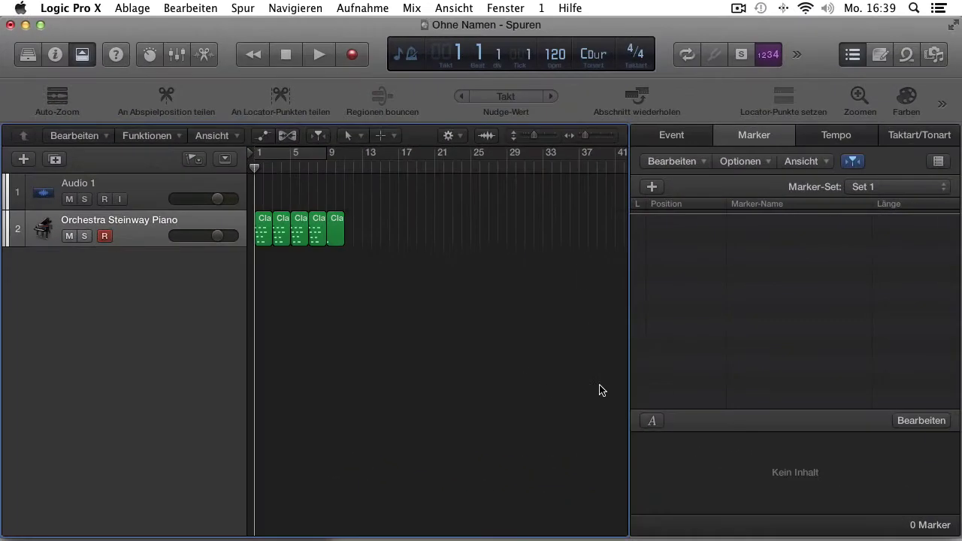
Display the tempo list and configure the global tracks to show only Tempo.
{"action": "left_click", "coordinate": [839, 136]}
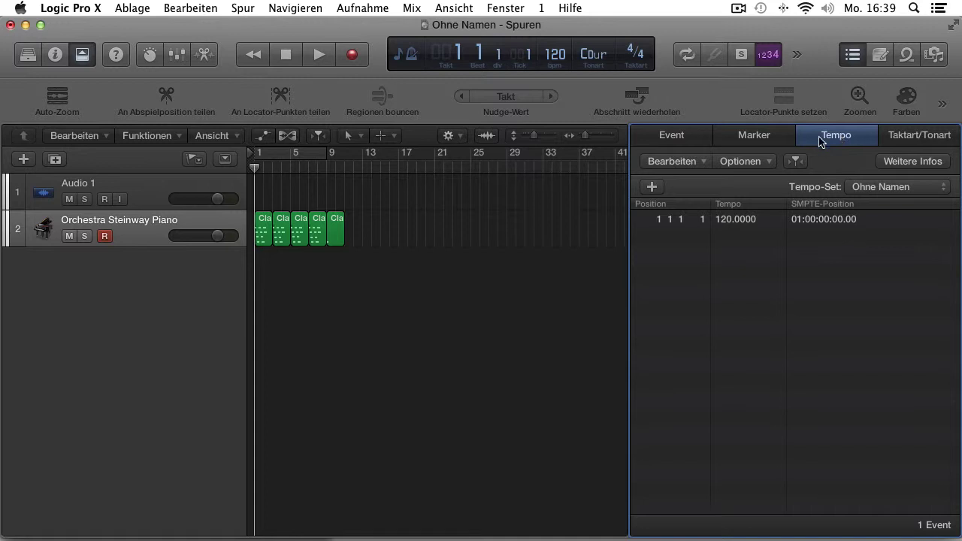
{"action": "left_click", "coordinate": [232, 163]}
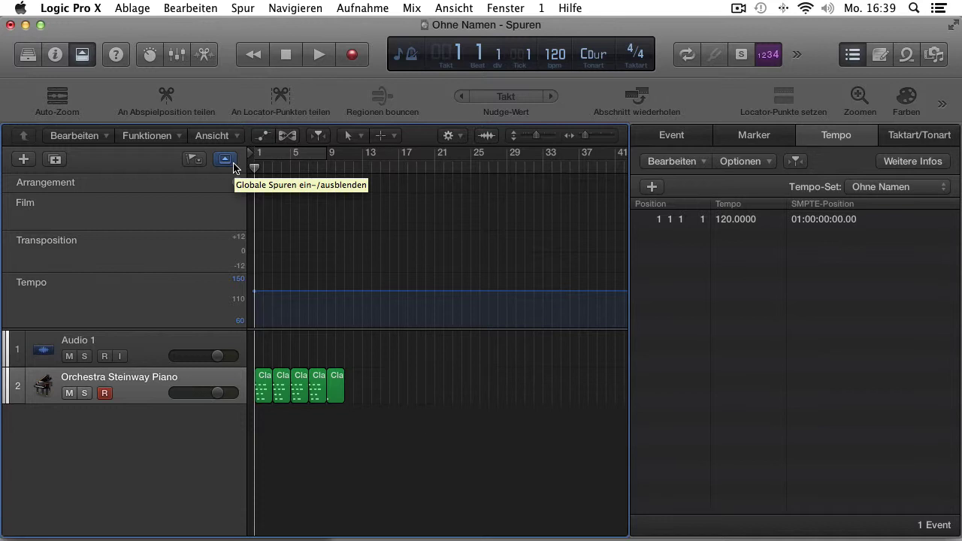
{"action": "right_click", "coordinate": [163, 294]}
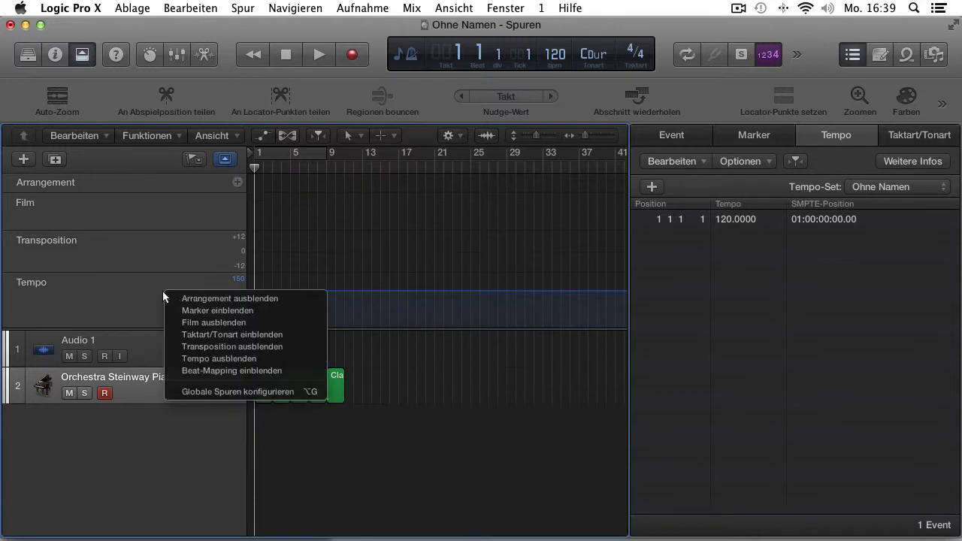
{"action": "left_click", "coordinate": [271, 392]}
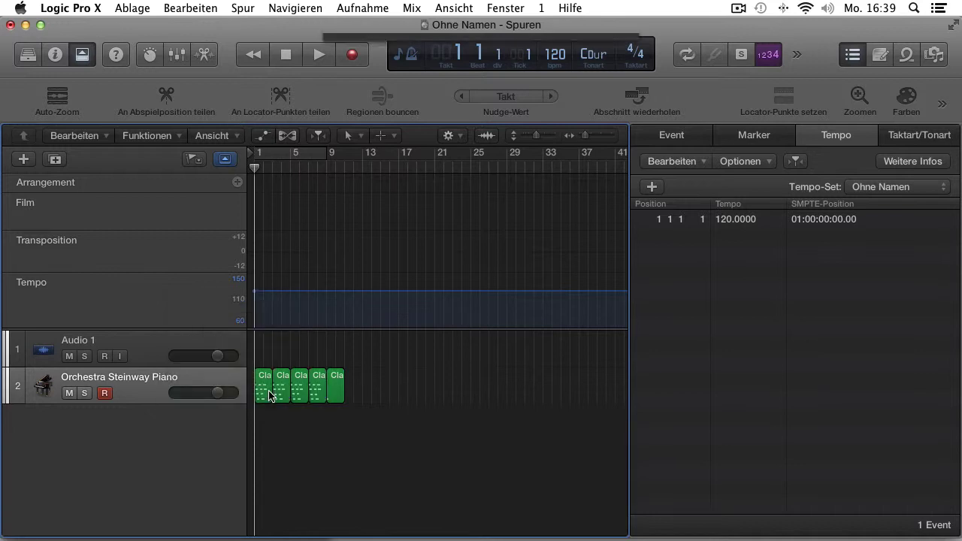
{"action": "left_click", "coordinate": [354, 81]}
{"action": "left_click", "coordinate": [346, 112]}
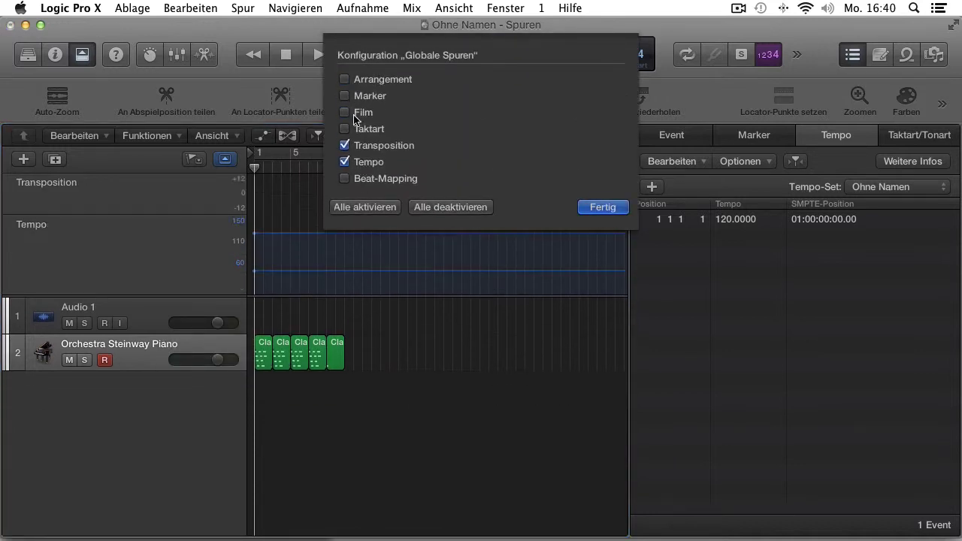
{"action": "left_click", "coordinate": [346, 145]}
{"action": "left_click", "coordinate": [598, 208]}
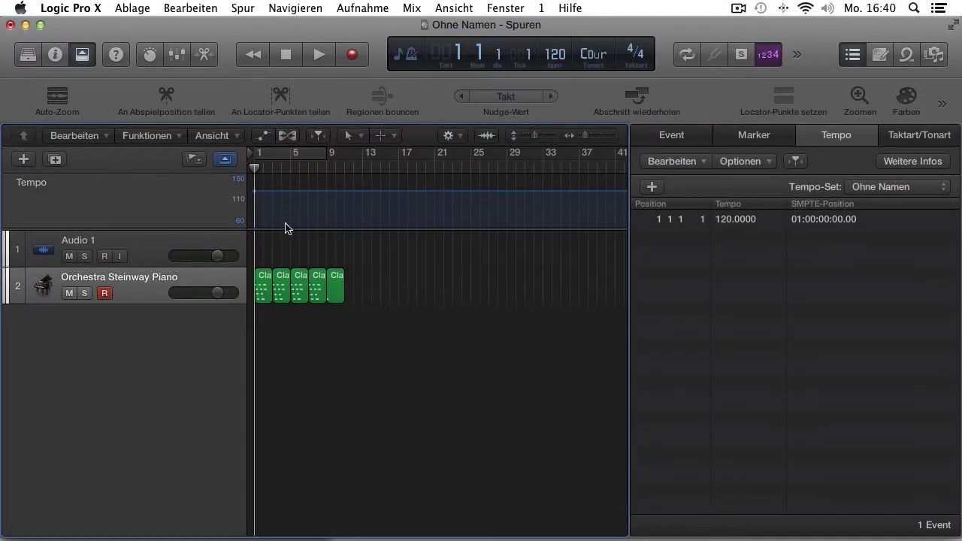
Set the Tempo track's display range to a minimum of 80 and a maximum of 130.
{"action": "double_click", "coordinate": [239, 219]}
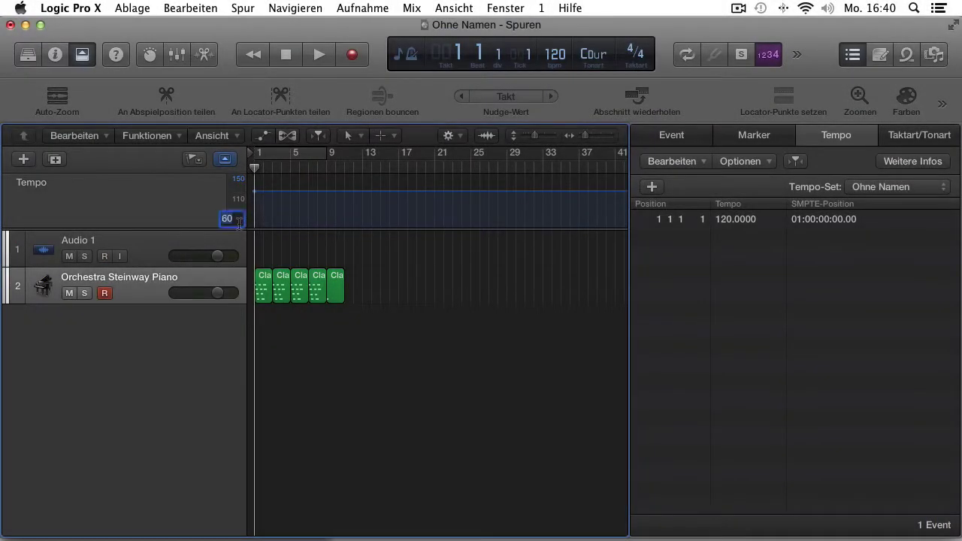
{"action": "type", "text": "80"}
{"action": "key", "text": "Return"}
{"action": "double_click", "coordinate": [239, 181]}
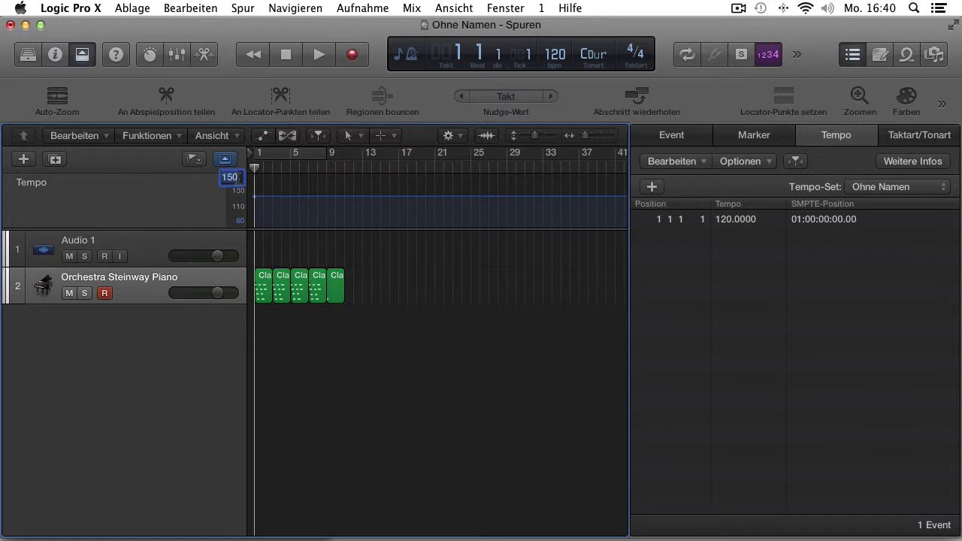
{"action": "type", "text": "1"}
{"action": "key", "text": "Return"}
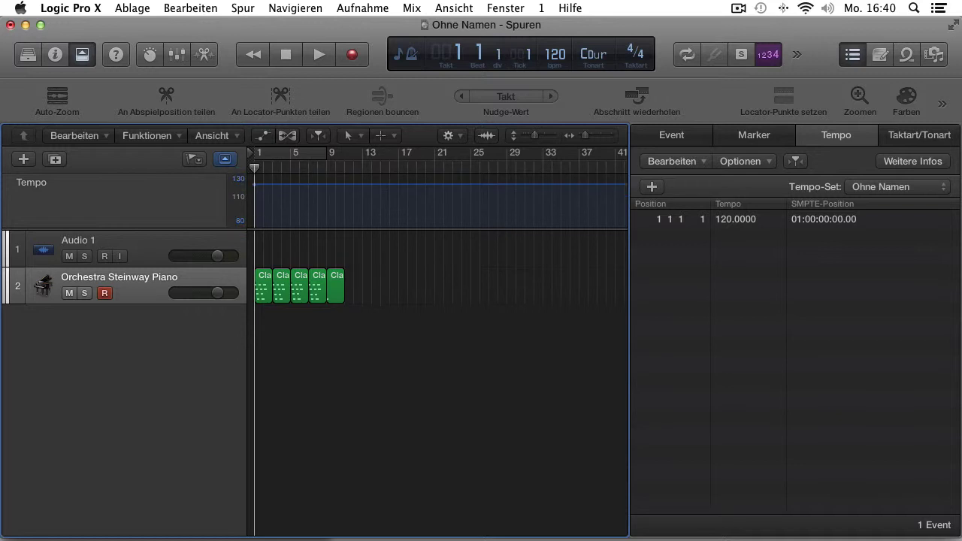
With the Pencil tool, add a 66 BPM tempo point at 7 4 2 1 and bend the transition leading to it into a curve.
{"action": "key", "text": "t"}
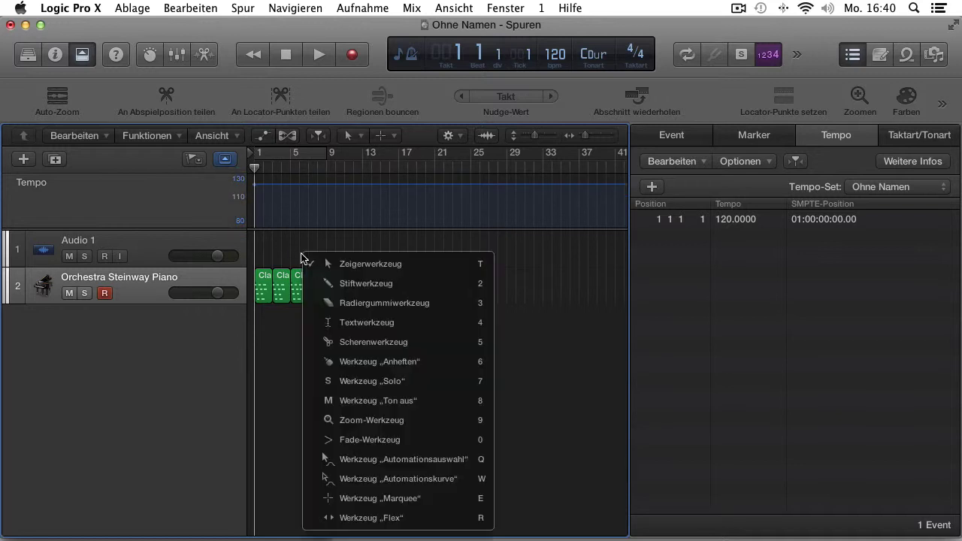
{"action": "left_click", "coordinate": [320, 283]}
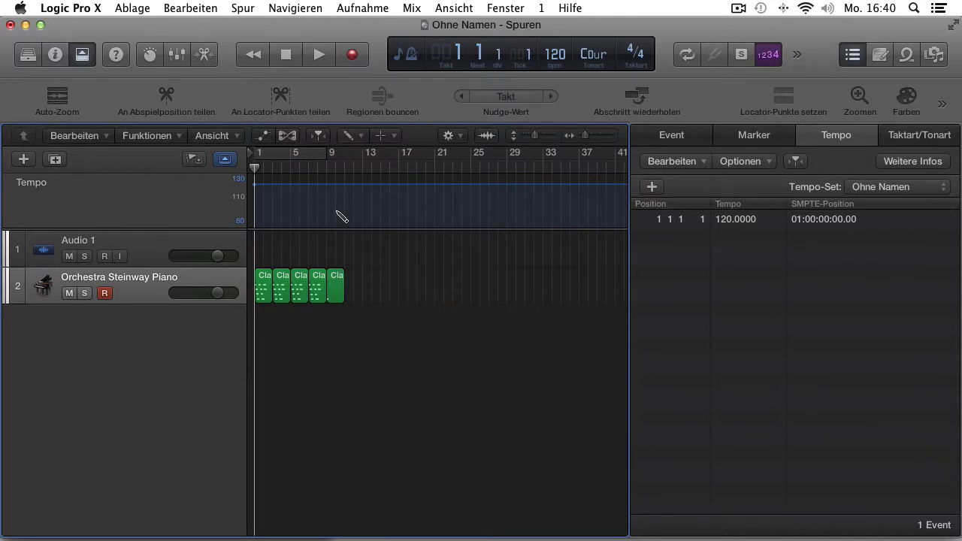
{"action": "mouse_move", "coordinate": [319, 192]}
{"action": "left_mouse_down"}
{"action": "mouse_move", "coordinate": [320, 248]}
{"action": "mouse_move", "coordinate": [322, 239]}
{"action": "left_mouse_up"}
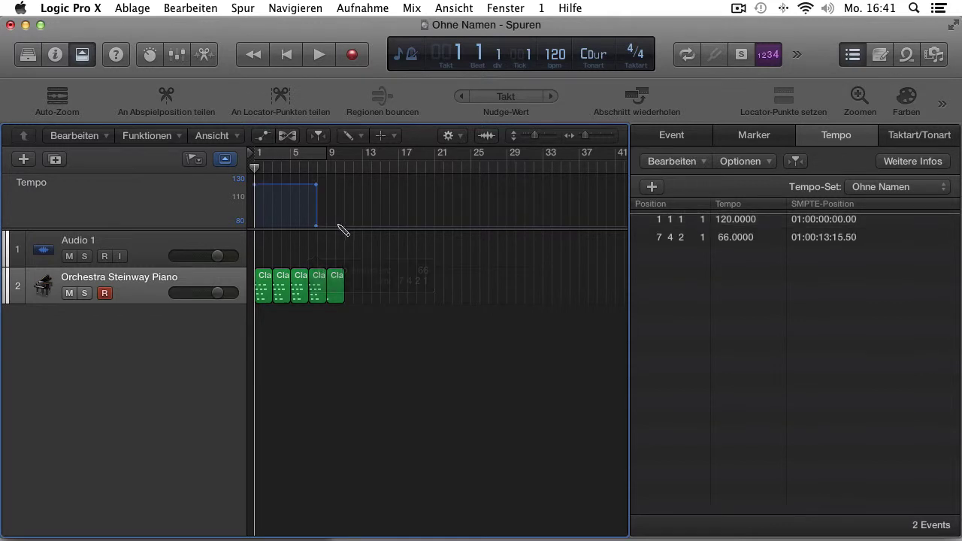
{"action": "left_click_drag", "start_coordinate": [316, 190], "coordinate": [282, 195]}
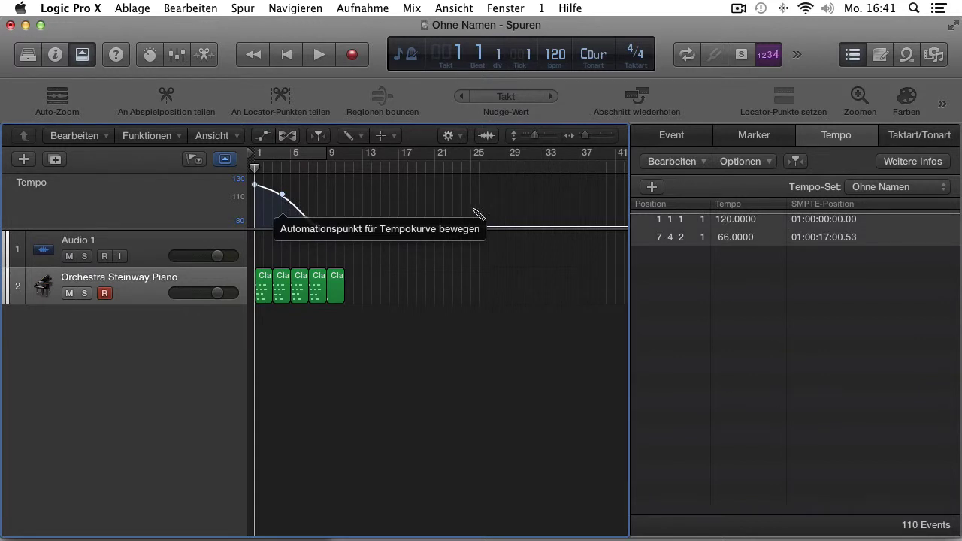
{"action": "key", "text": "t"}
{"action": "left_click", "coordinate": [579, 267]}
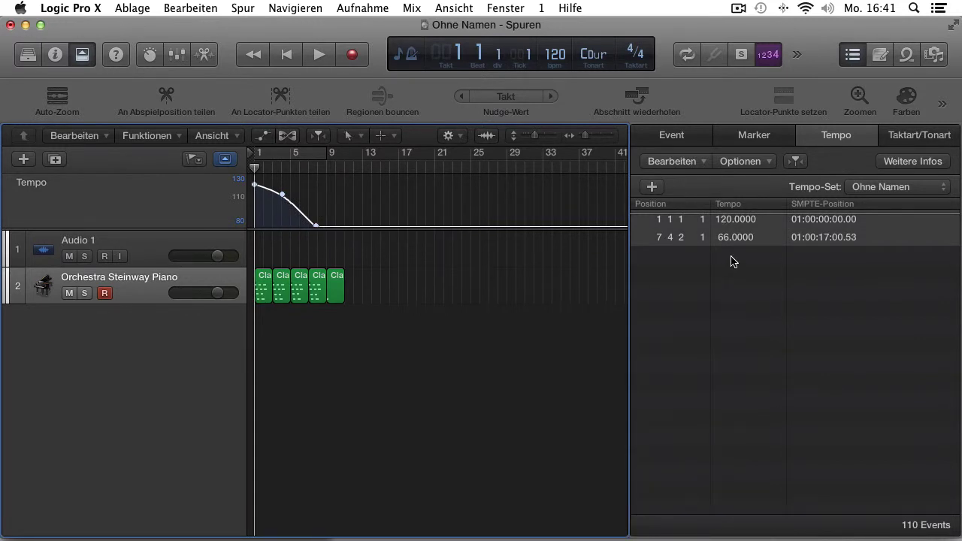
Set the 66 BPM tempo event's position to 9 1 1 1 and play the piano regions through the tempo curve.
{"action": "double_click", "coordinate": [659, 238]}
{"action": "type", "text": "9 1 1"}
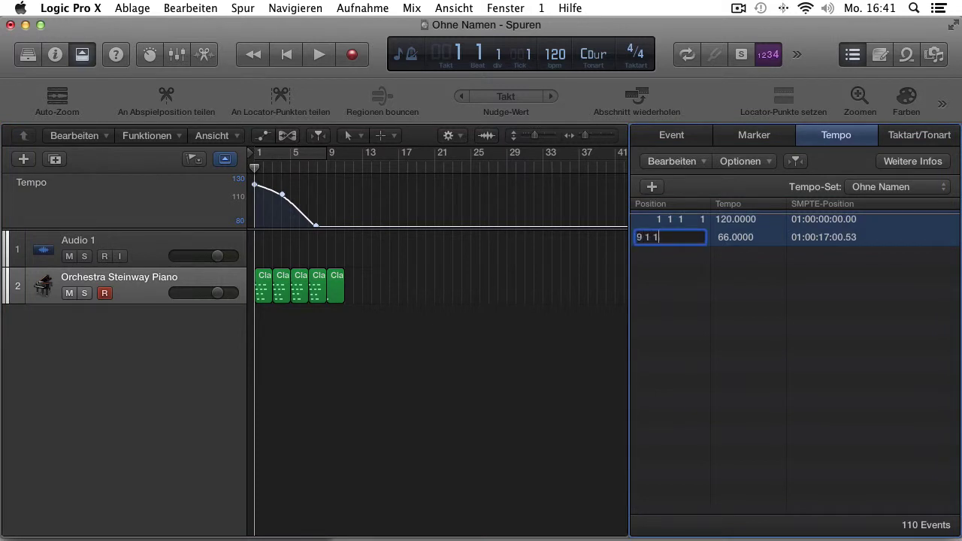
{"action": "type", "text": " 1"}
{"action": "key", "text": "Return"}
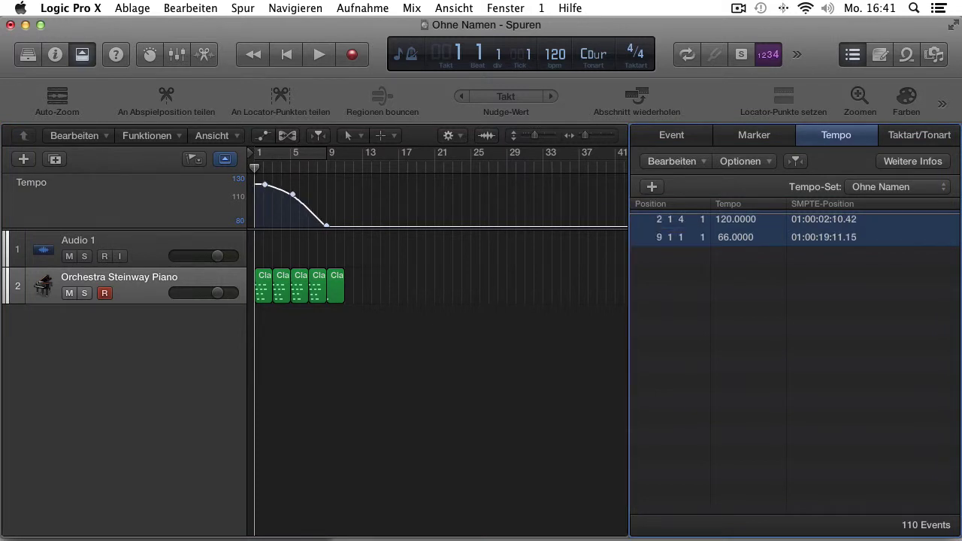
{"action": "key", "text": "space"}
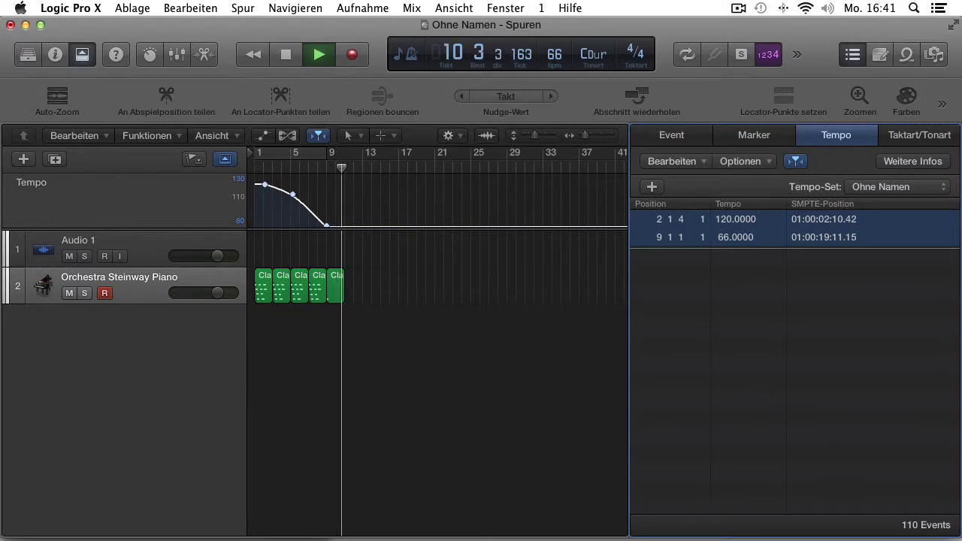
{"action": "key", "text": "space"}
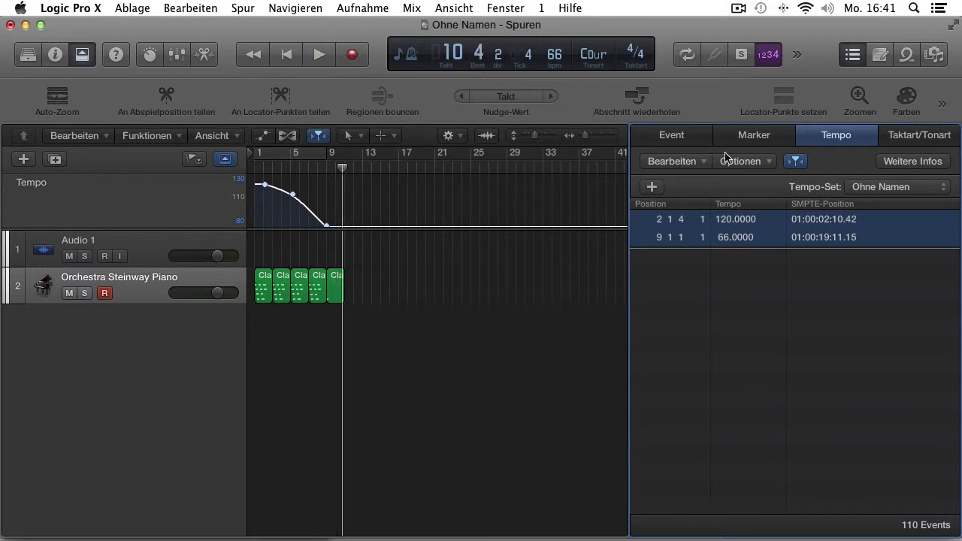
Create a new tempo set.
{"action": "left_click", "coordinate": [926, 189]}
{"action": "left_click", "coordinate": [926, 210]}
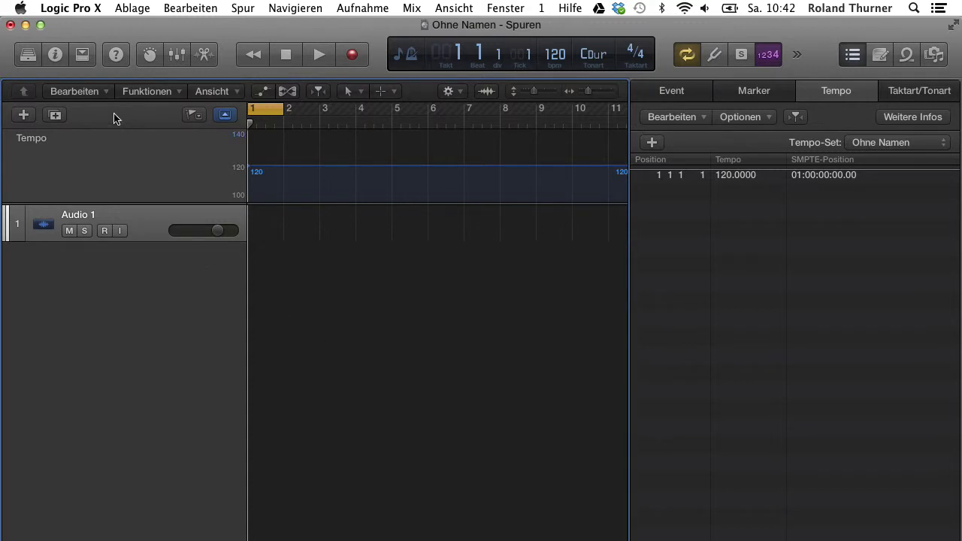
Examine the tempo operations available among the track editing commands.
{"action": "left_click", "coordinate": [98, 94]}
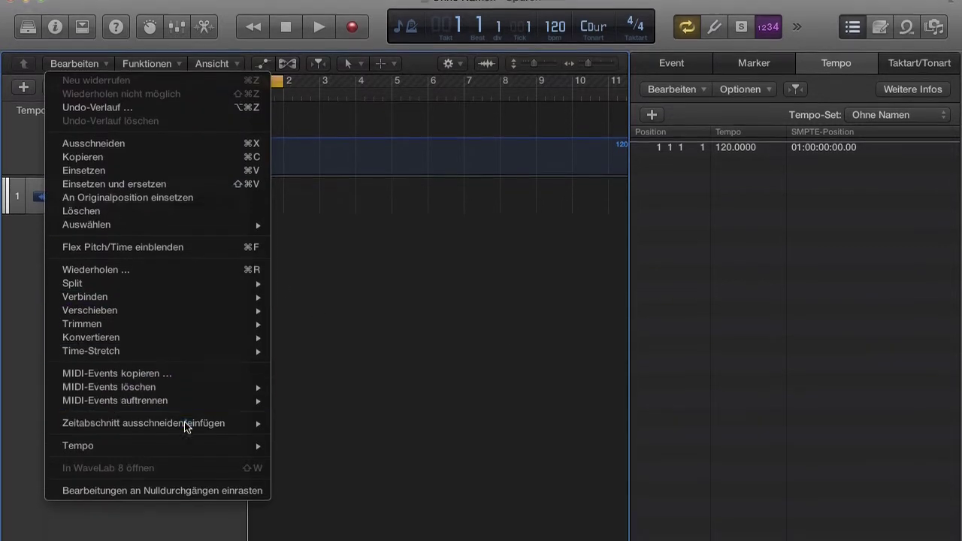
{"action": "mouse_move", "coordinate": [188, 476]}
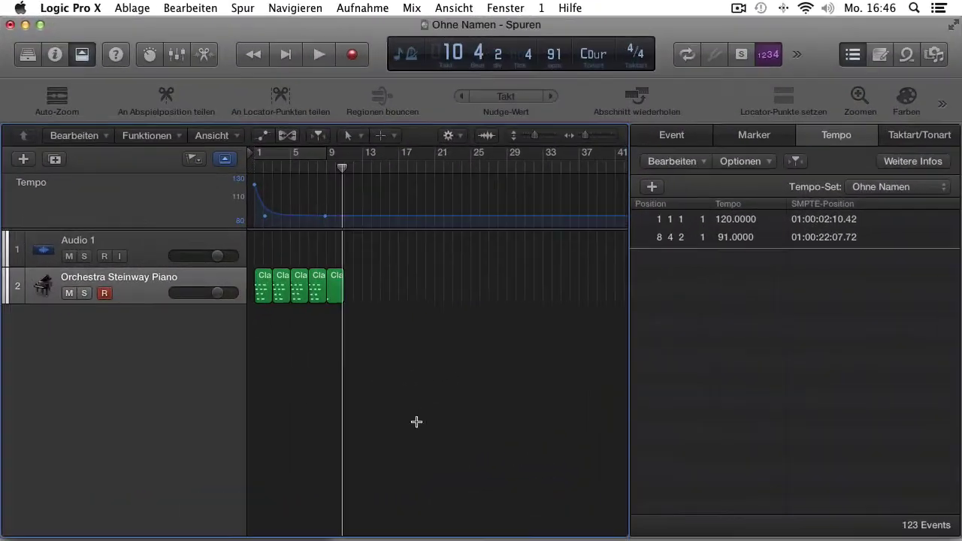
Configure the global tracks to show Taktart and hide Tempo.
{"action": "right_click", "coordinate": [157, 200]}
{"action": "left_click", "coordinate": [205, 300]}
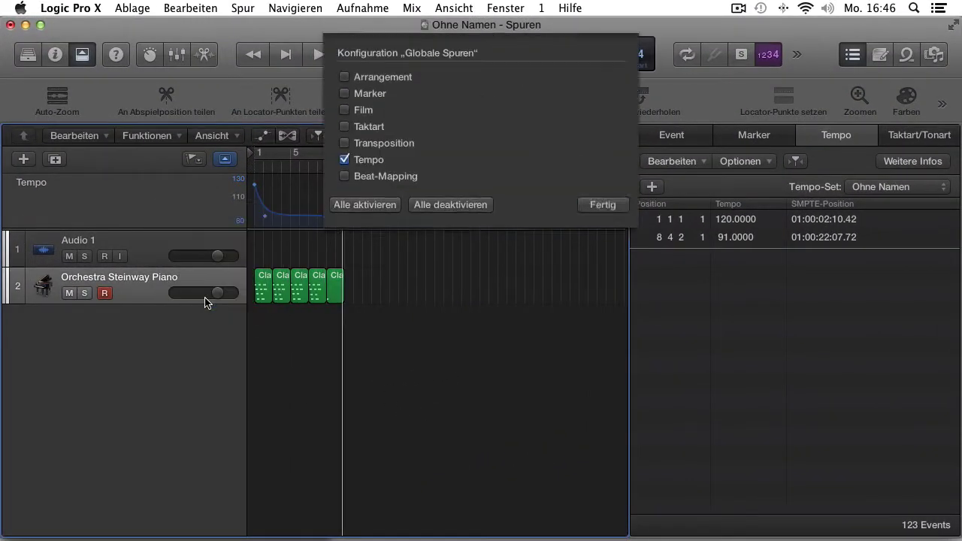
{"action": "left_click", "coordinate": [344, 130]}
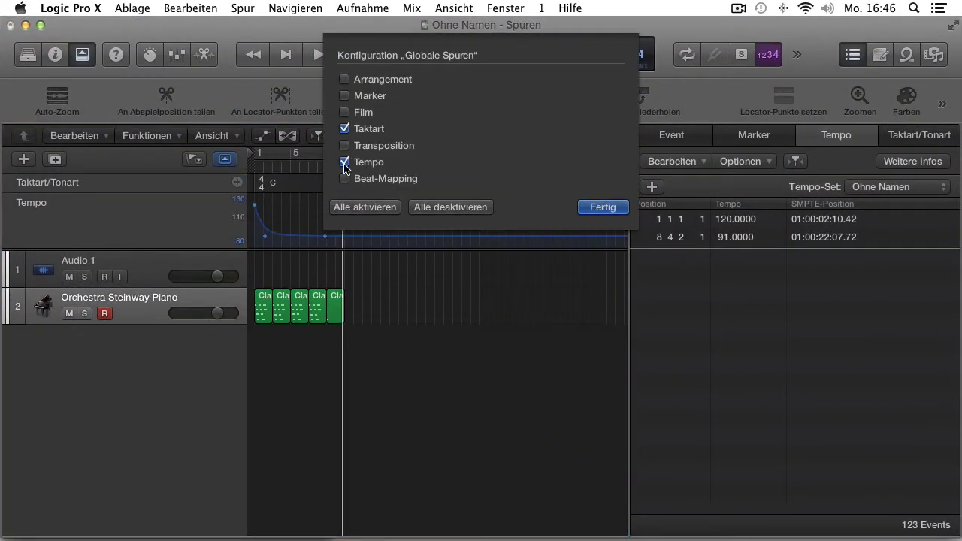
{"action": "left_click", "coordinate": [344, 162]}
{"action": "left_click", "coordinate": [602, 207]}
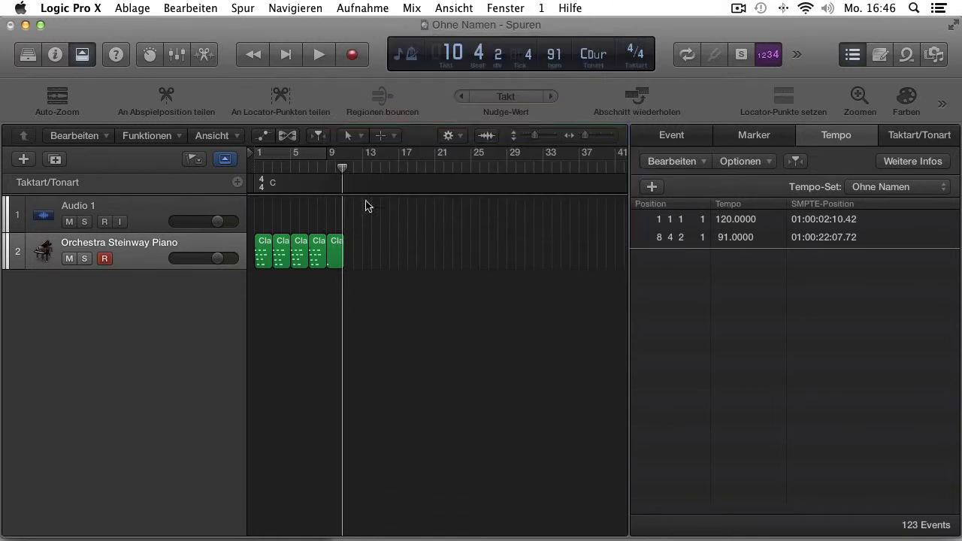
Enlarge the Taktart/Tonart track and insert a 3/4 time signature near bar 9 with the Pencil tool.
{"action": "left_click_drag", "start_coordinate": [167, 195], "coordinate": [165, 266]}
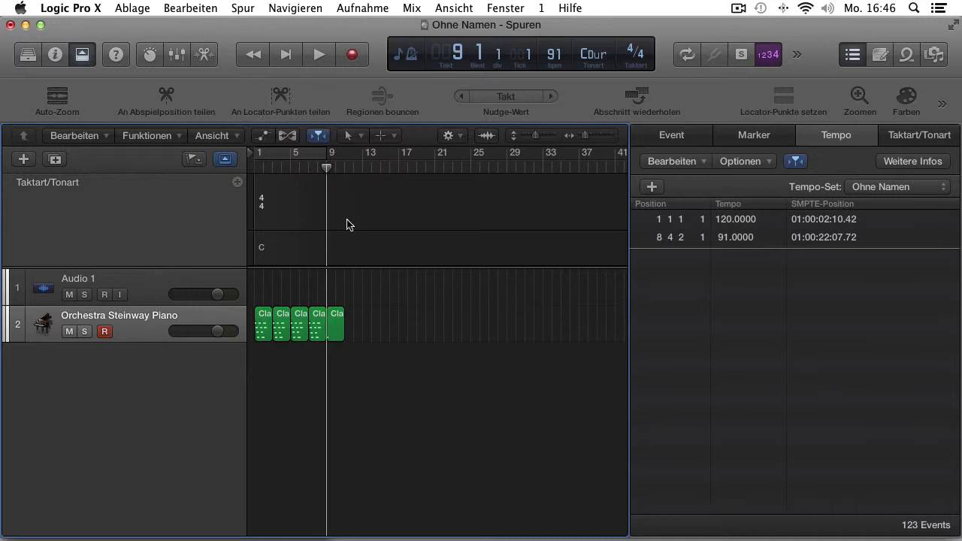
{"action": "key", "text": "t"}
{"action": "left_click", "coordinate": [376, 245]}
{"action": "left_click", "coordinate": [331, 209]}
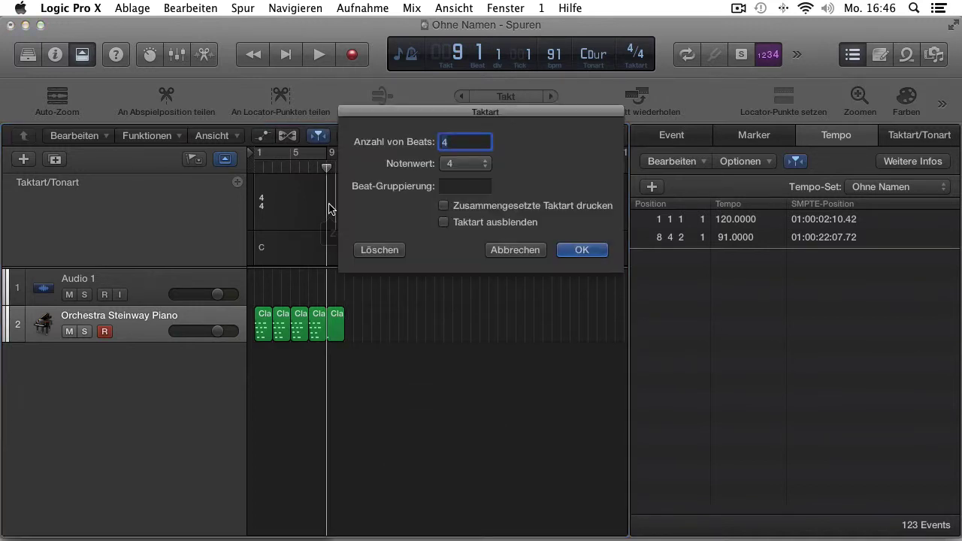
{"action": "type", "text": "3"}
{"action": "left_click", "coordinate": [582, 251]}
Move the 3/4 time signature to position 9 1 1 1 with the Pointer tool.
{"action": "key", "text": "t"}
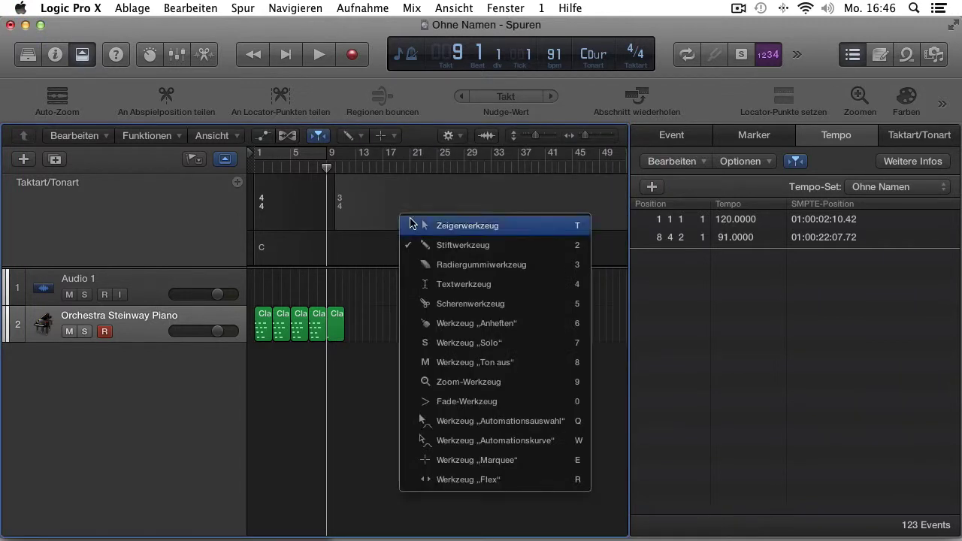
{"action": "key", "text": "t"}
{"action": "left_click", "coordinate": [371, 202]}
{"action": "left_click_drag", "start_coordinate": [370, 201], "coordinate": [370, 202]}
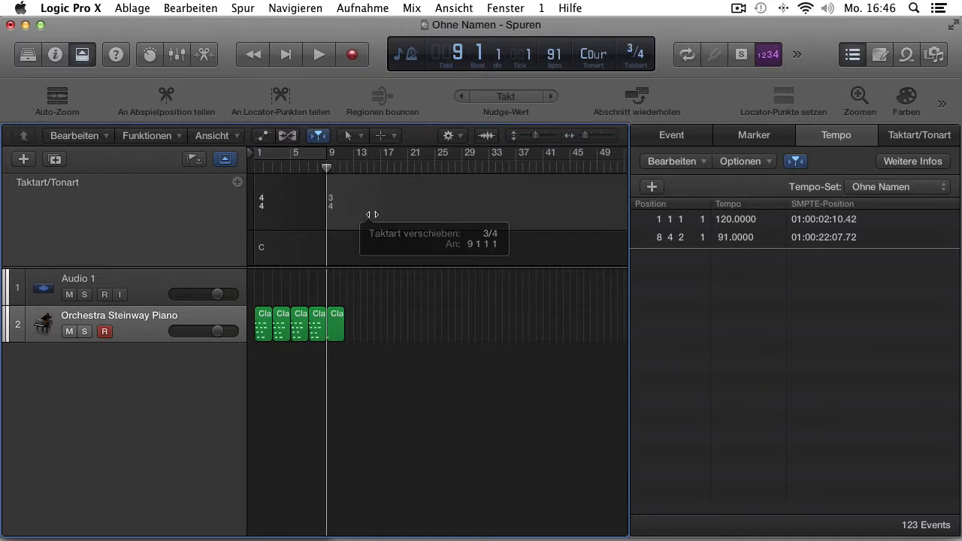
Place the playhead at bar 21 and insert an A minor (Moll) key signature just after it.
{"action": "left_click_drag", "start_coordinate": [332, 172], "coordinate": [408, 170]}
{"action": "key", "text": "t"}
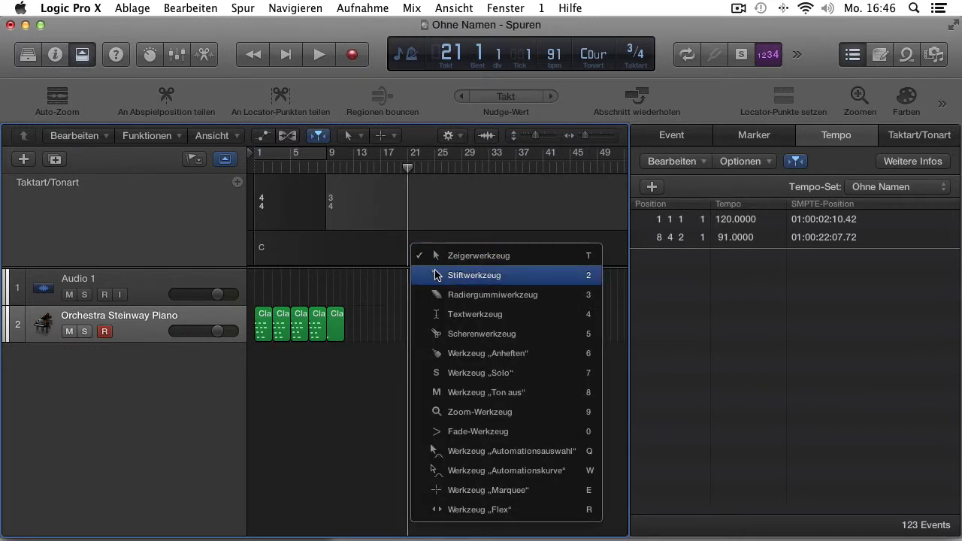
{"action": "left_click", "coordinate": [434, 275]}
{"action": "left_click", "coordinate": [413, 252]}
{"action": "left_click", "coordinate": [419, 156]}
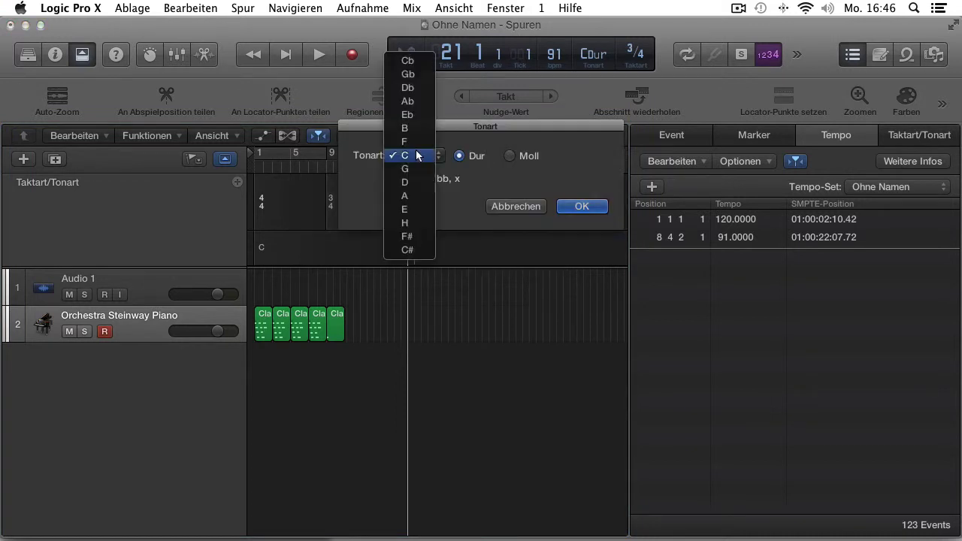
{"action": "left_click", "coordinate": [418, 197]}
{"action": "left_click", "coordinate": [510, 155]}
{"action": "left_click", "coordinate": [600, 207]}
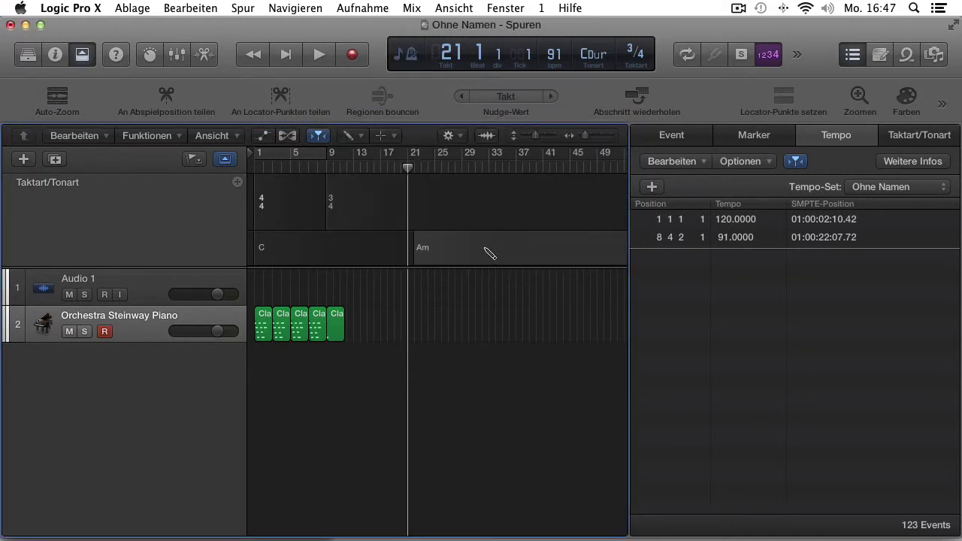
Move the A minor key signature to the playhead at bar 21 with the Pointer tool.
{"action": "key", "text": "t"}
{"action": "key", "text": "t"}
{"action": "left_click", "coordinate": [463, 249]}
{"action": "left_click", "coordinate": [481, 350]}
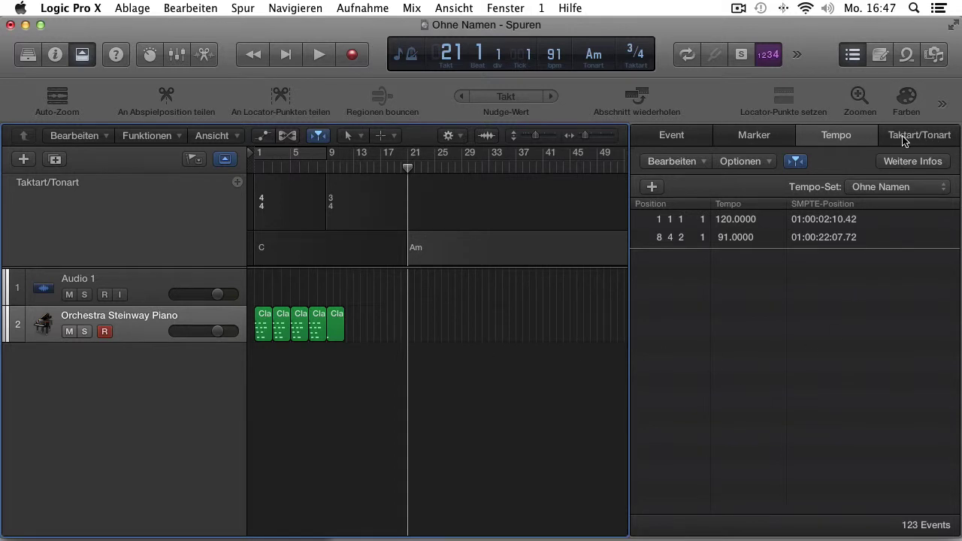
Add a time signature event (Zeit) at the playhead in the Taktart/Tonart list.
{"action": "left_click", "coordinate": [944, 140]}
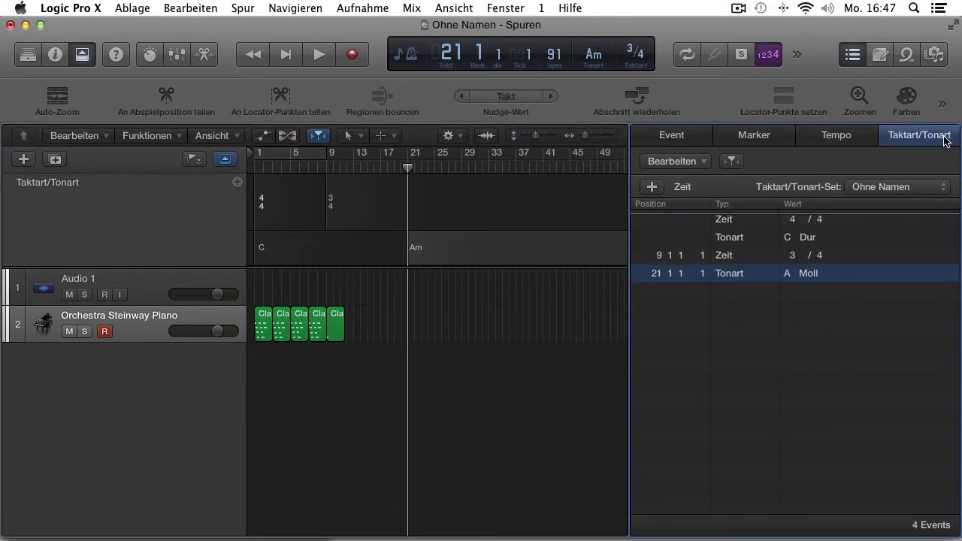
{"action": "left_click", "coordinate": [705, 188]}
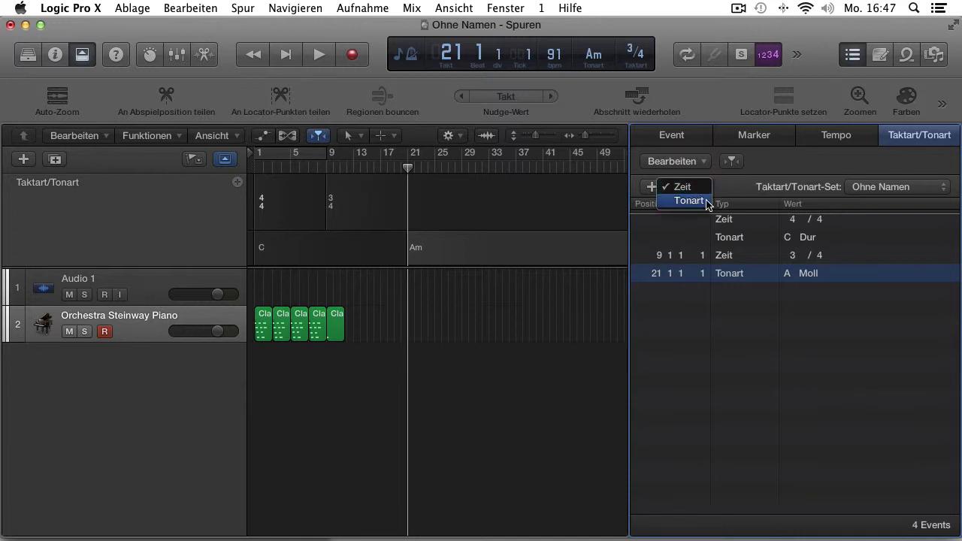
{"action": "left_click", "coordinate": [683, 188]}
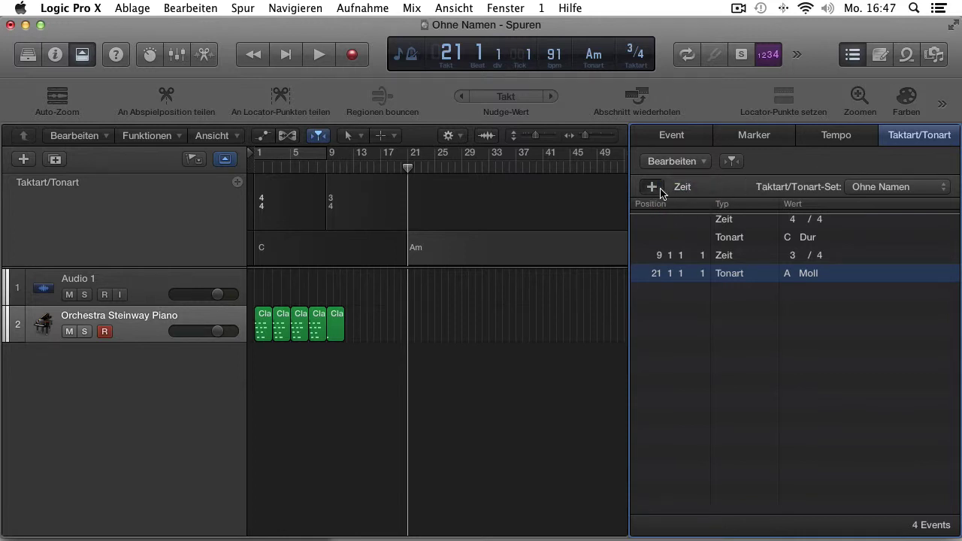
{"action": "left_click", "coordinate": [651, 187]}
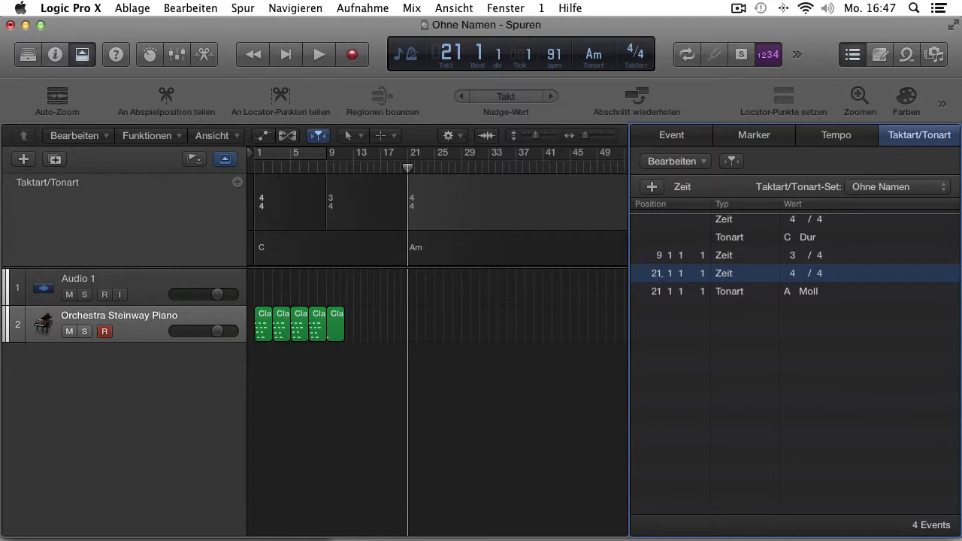
Set the new time signature event's position to 32 1 1 1 and its value to 2/4.
{"action": "double_click", "coordinate": [662, 275]}
{"action": "type", "text": "29 1"}
{"action": "key", "text": "Return"}
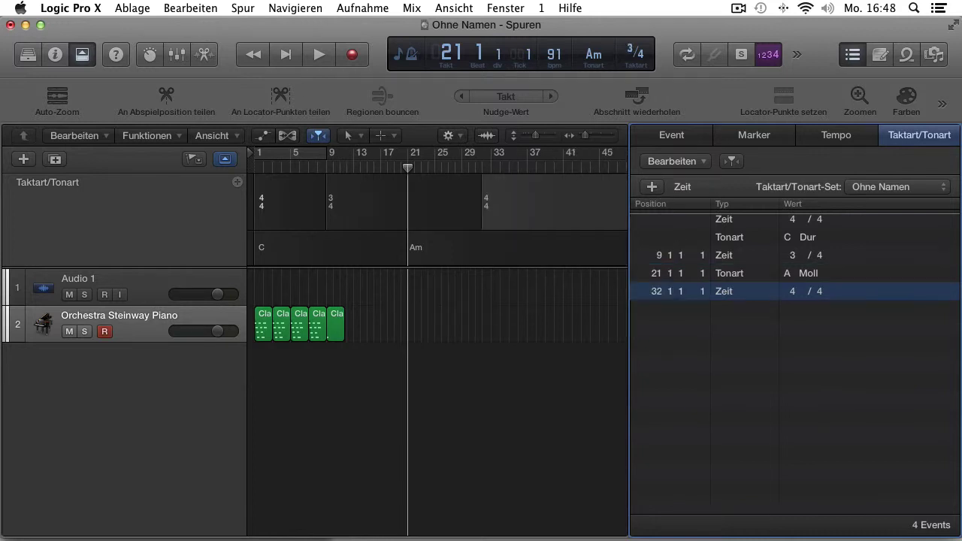
{"action": "double_click", "coordinate": [793, 292]}
{"action": "type", "text": "2"}
{"action": "key", "text": "Return"}
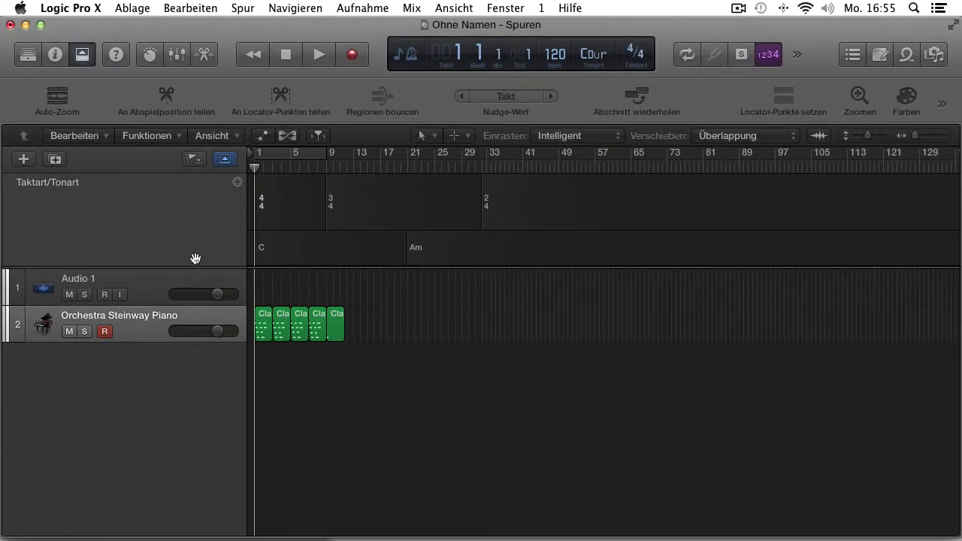
Configure the global tracks to show Transposition and hide Taktart.
{"action": "right_click", "coordinate": [164, 187]}
{"action": "left_click", "coordinate": [221, 287]}
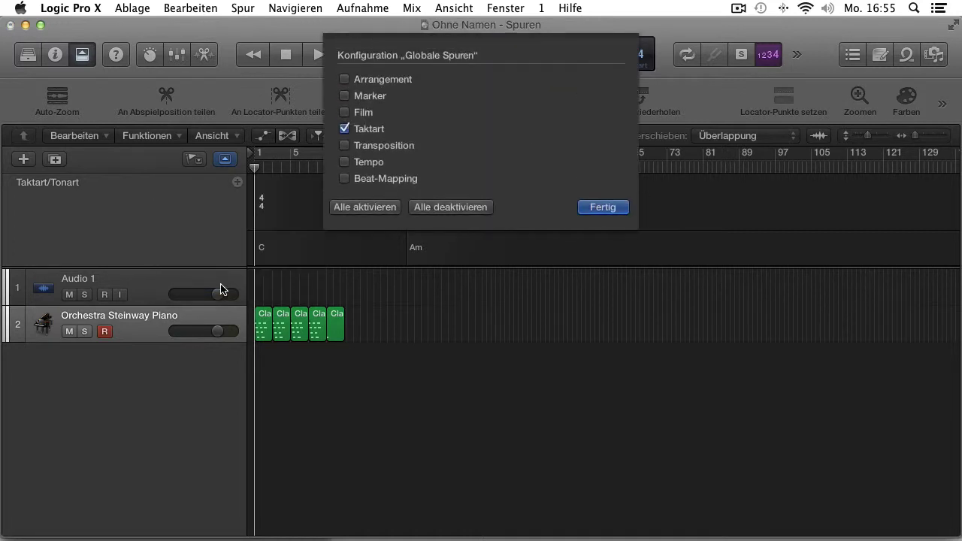
{"action": "left_click", "coordinate": [350, 130]}
{"action": "left_click", "coordinate": [350, 144]}
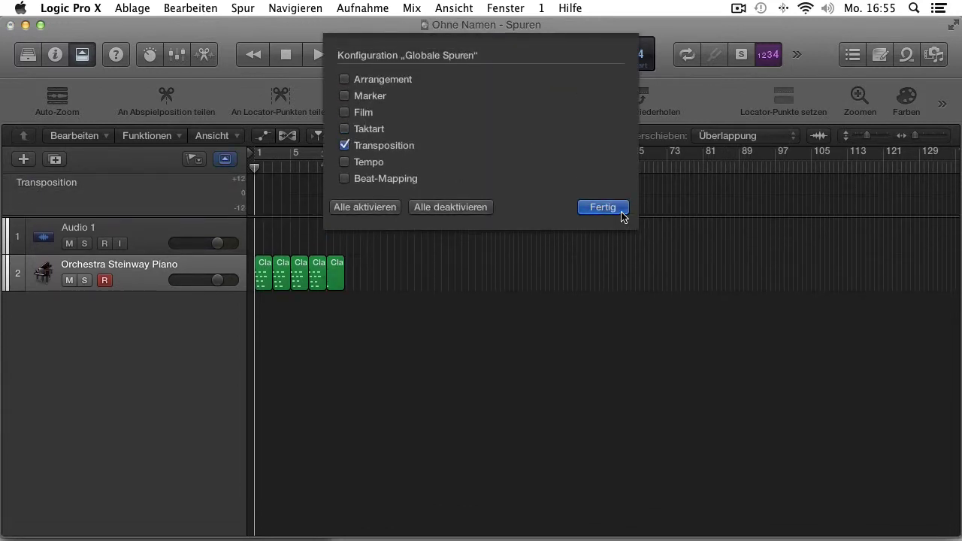
{"action": "left_click", "coordinate": [621, 212]}
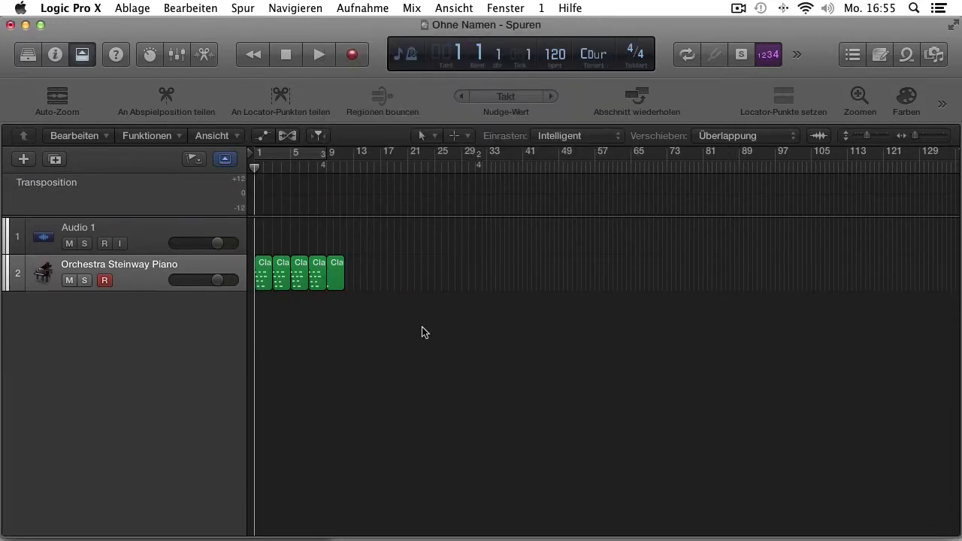
Insert a raised transposition point at bar 5 with the Pencil tool and play the piano regions through it.
{"action": "key", "text": "t"}
{"action": "left_click", "coordinate": [472, 293]}
{"action": "left_click", "coordinate": [295, 199]}
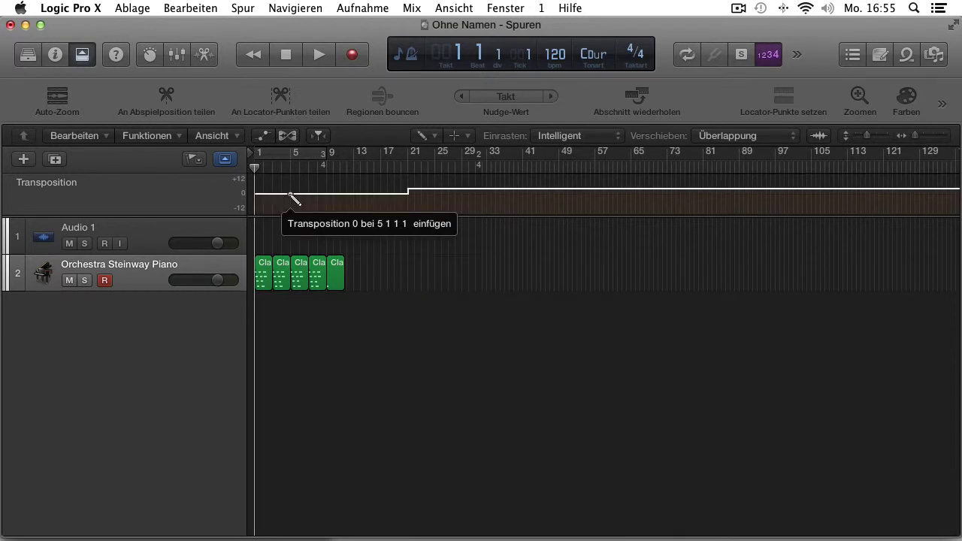
{"action": "left_click_drag", "start_coordinate": [293, 197], "coordinate": [295, 193]}
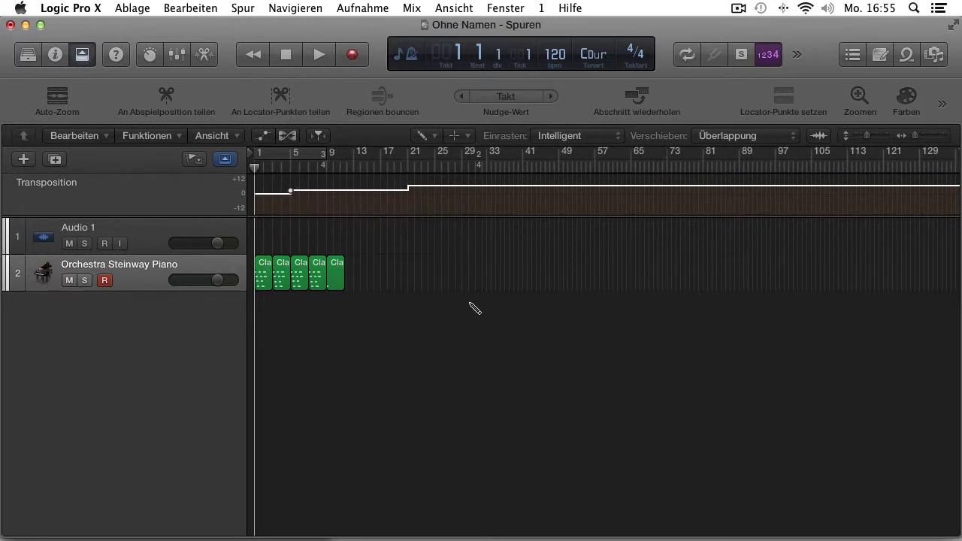
{"action": "key", "text": "space"}
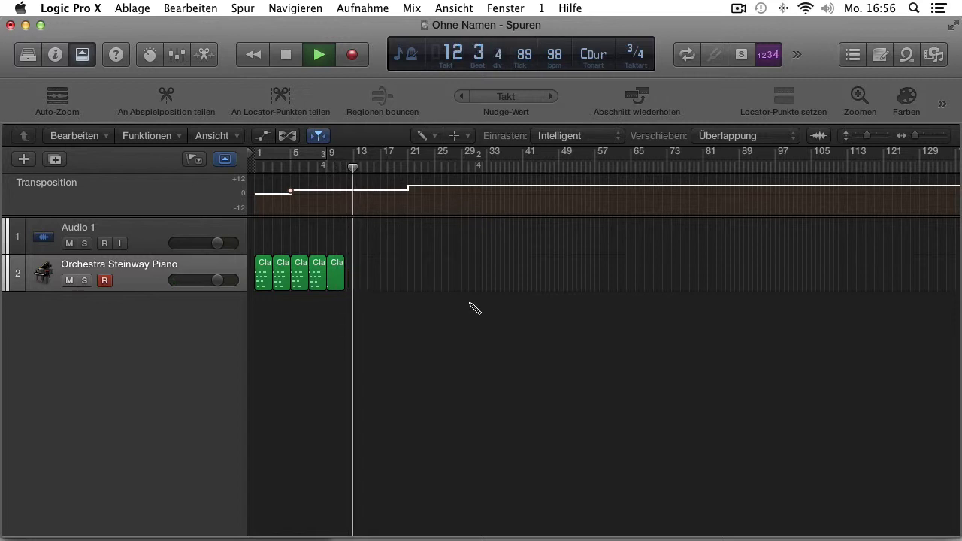
{"action": "key", "text": "space"}
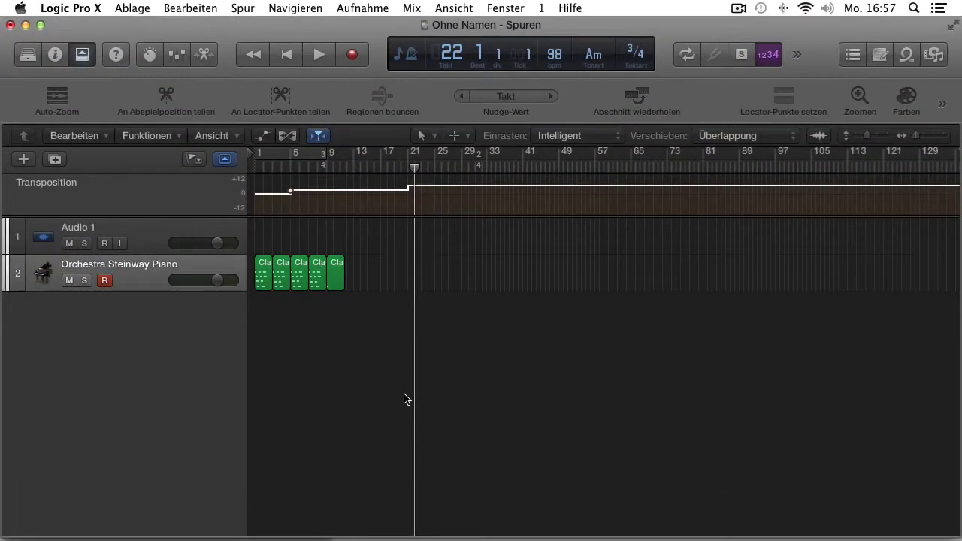
Configure the global tracks to show Film and hide Transposition.
{"action": "right_click", "coordinate": [165, 198]}
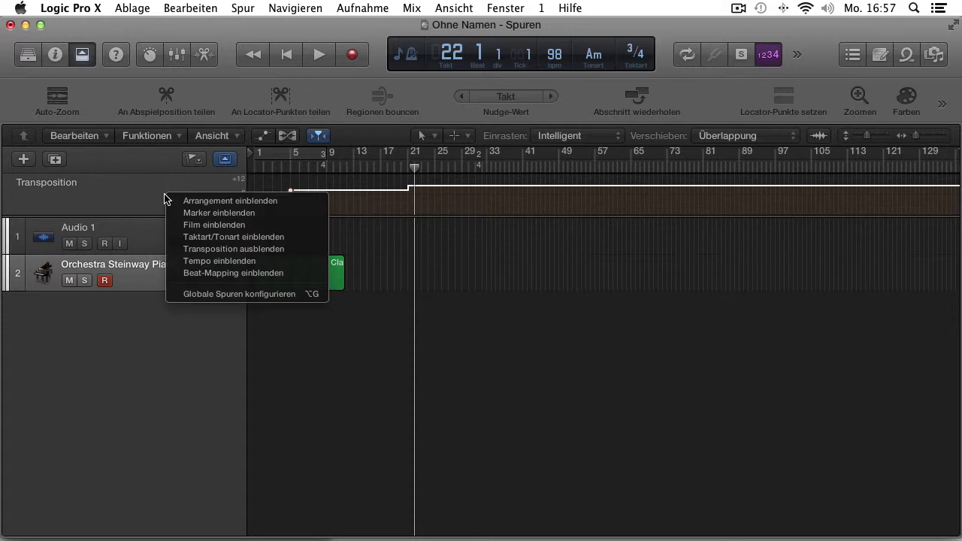
{"action": "left_click", "coordinate": [241, 294]}
{"action": "left_click", "coordinate": [344, 112]}
{"action": "left_click", "coordinate": [345, 145]}
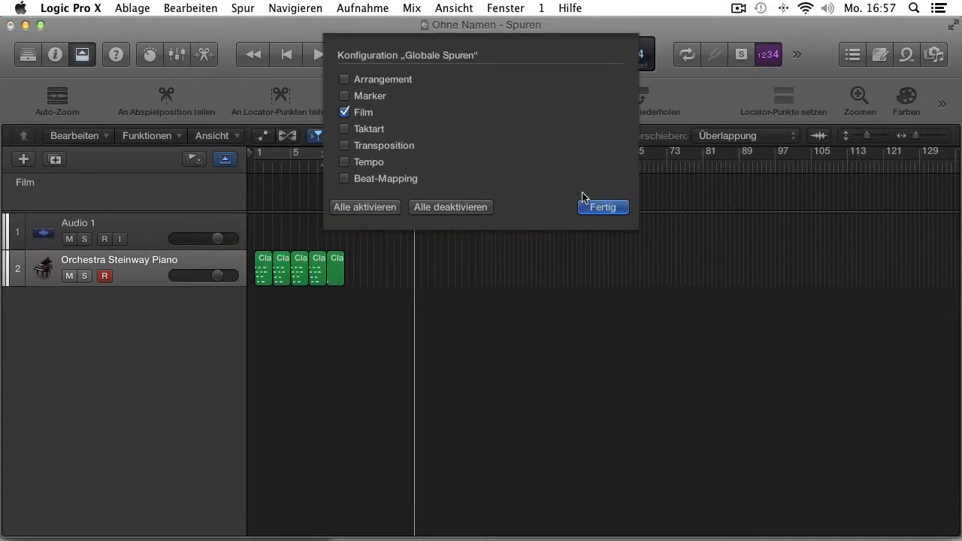
{"action": "left_click", "coordinate": [594, 209]}
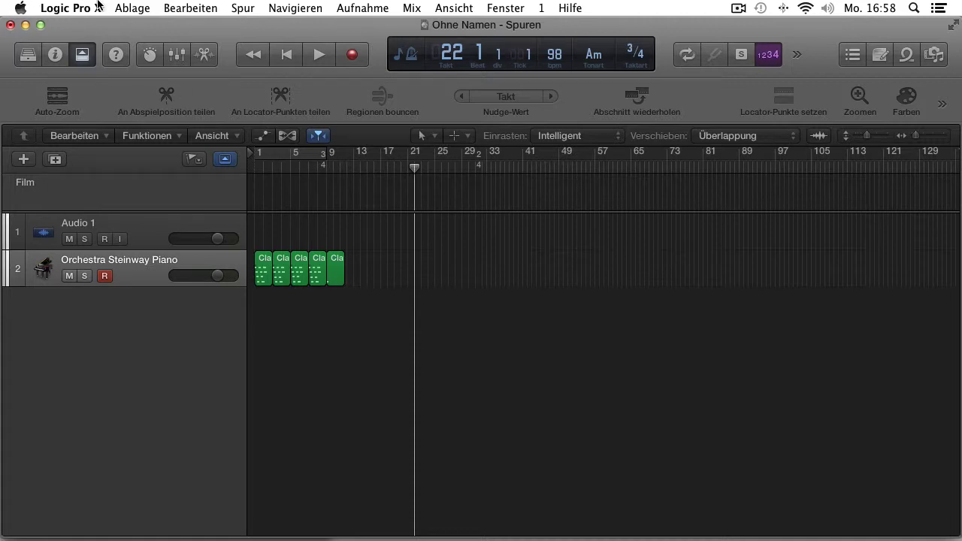
Open the movie "poltermovie final" without extracting its audio track and shift the film along the Film track.
{"action": "left_click", "coordinate": [126, 7]}
{"action": "mouse_move", "coordinate": [212, 291]}
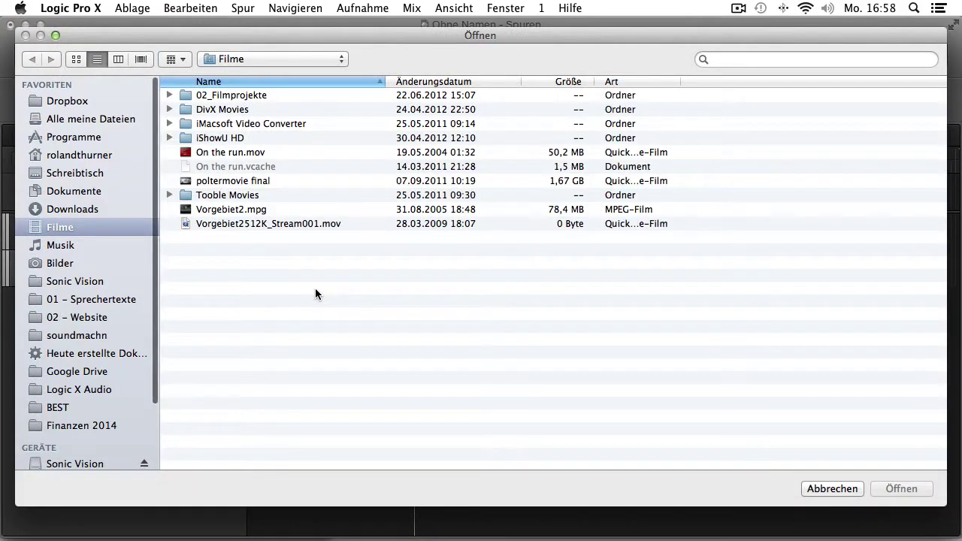
{"action": "double_click", "coordinate": [256, 182]}
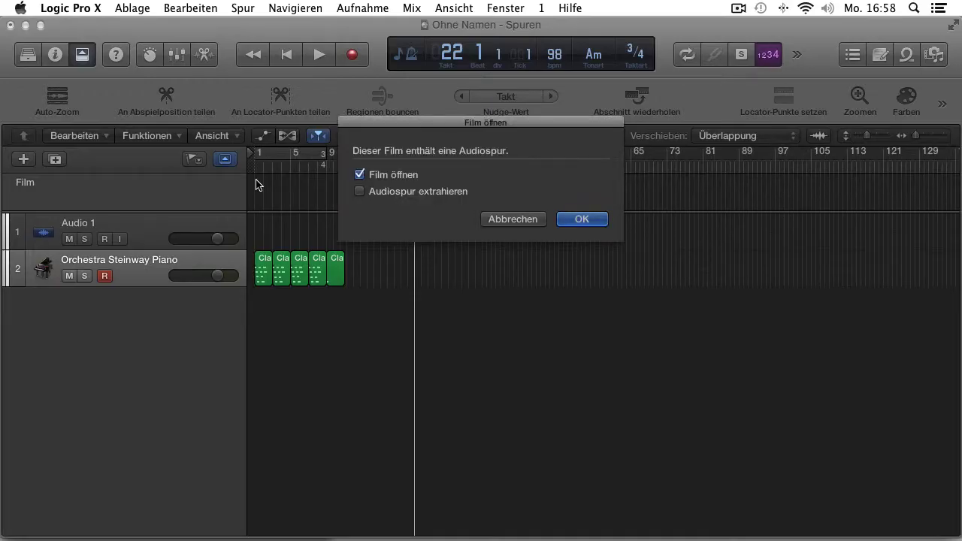
{"action": "left_click", "coordinate": [603, 220]}
{"action": "left_click_drag", "start_coordinate": [283, 45], "coordinate": [288, 305]}
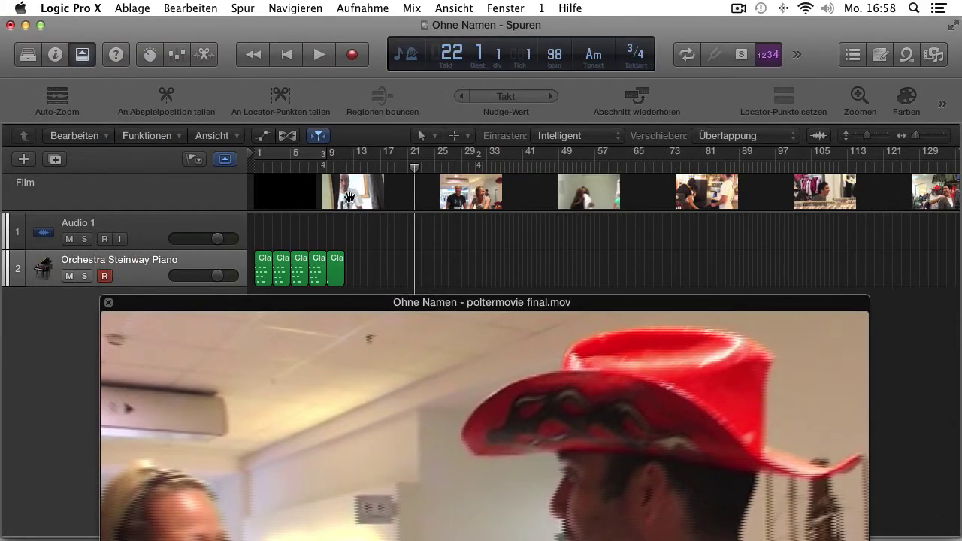
{"action": "mouse_move", "coordinate": [350, 197]}
{"action": "left_mouse_down"}
{"action": "mouse_move", "coordinate": [488, 195]}
{"action": "mouse_move", "coordinate": [363, 200]}
{"action": "left_mouse_up"}
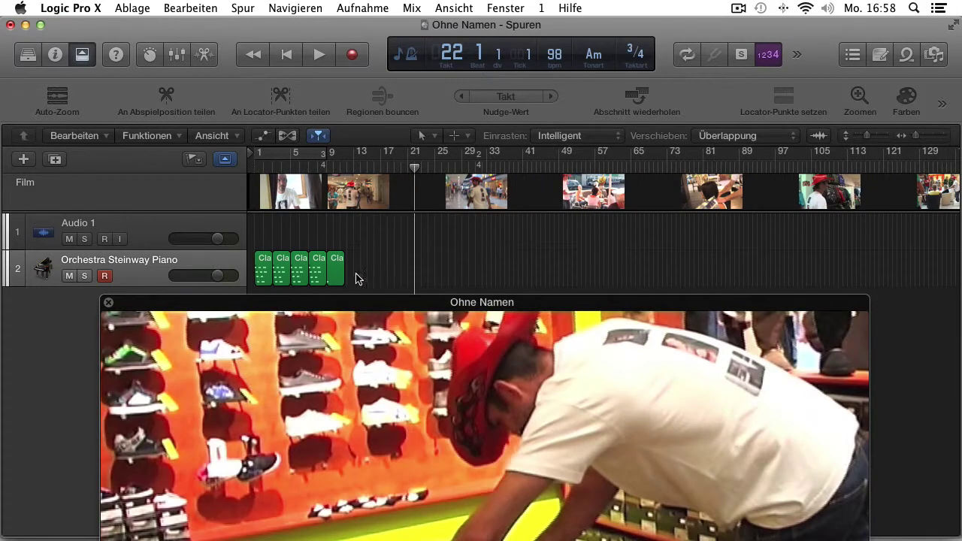
Set the movie window to quarter size (Viertel Größe) and place it below the track headers.
{"action": "left_click_drag", "start_coordinate": [351, 303], "coordinate": [334, 32]}
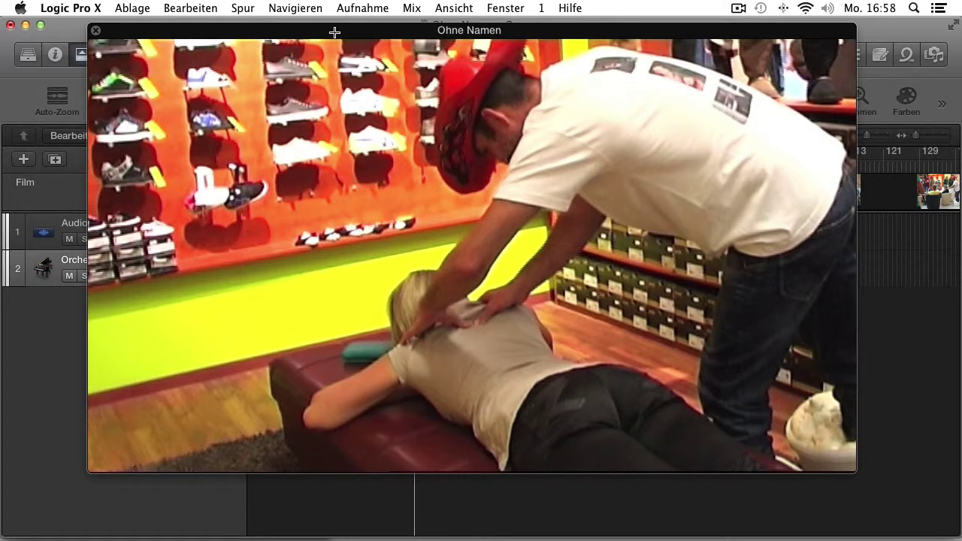
{"action": "right_click", "coordinate": [391, 224]}
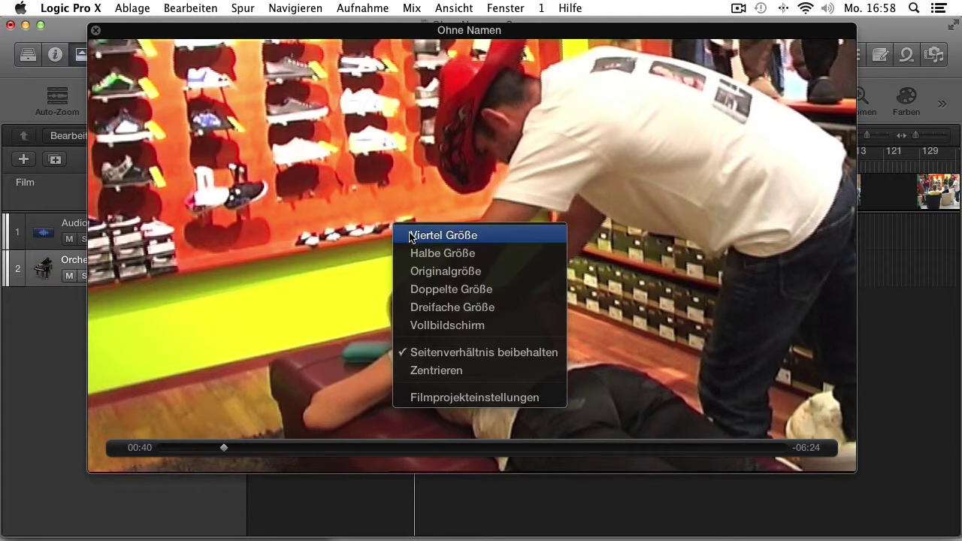
{"action": "left_click", "coordinate": [410, 235]}
{"action": "left_click_drag", "start_coordinate": [504, 213], "coordinate": [179, 334]}
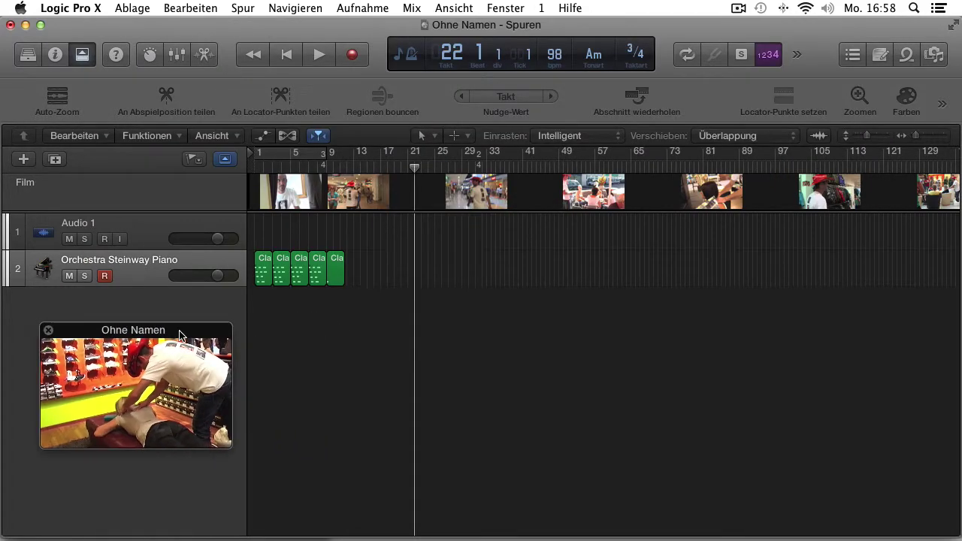
Close the movie window, reopen it from the Film track and close it again.
{"action": "left_click", "coordinate": [49, 331]}
{"action": "double_click", "coordinate": [355, 188]}
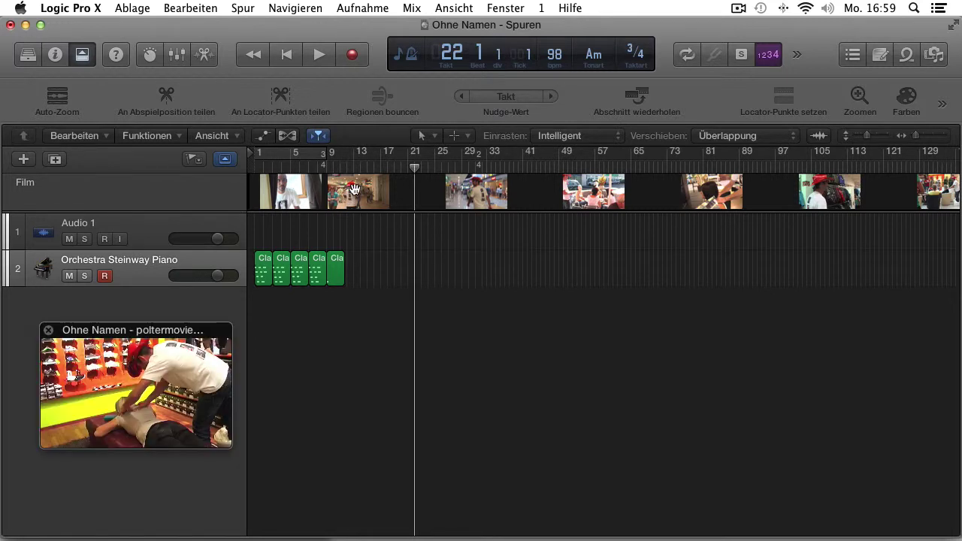
{"action": "left_click", "coordinate": [47, 331]}
In the Ape #1 project, show the global tracks with Marker, Taktart and Tempo hidden so only Arrangement is displayed, and make that track taller.
{"action": "left_click", "coordinate": [58, 55]}
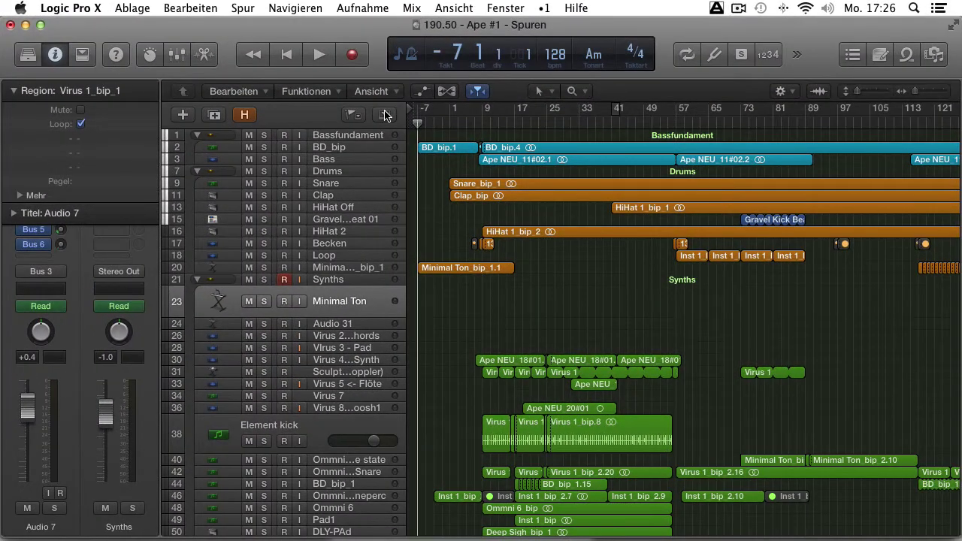
{"action": "left_click", "coordinate": [385, 114]}
{"action": "right_click", "coordinate": [307, 225]}
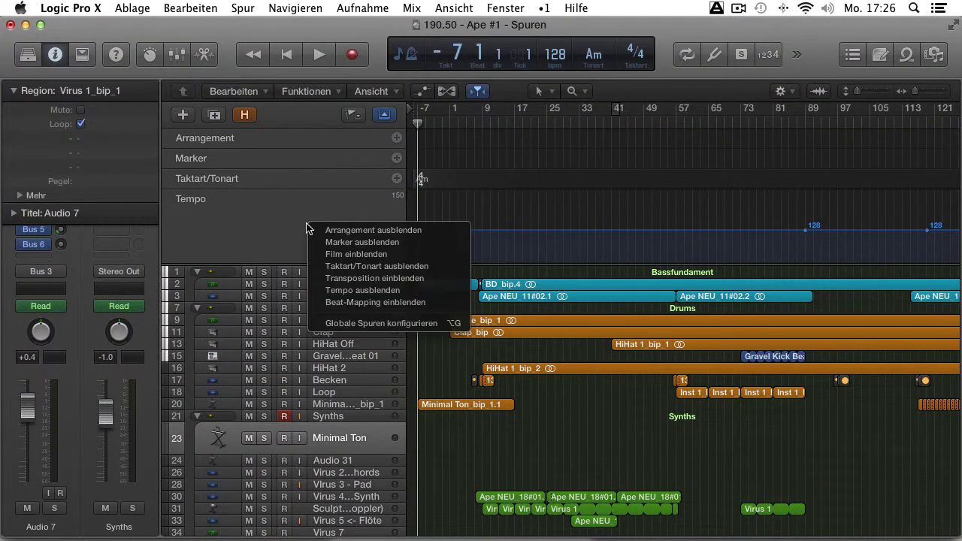
{"action": "left_click", "coordinate": [428, 324]}
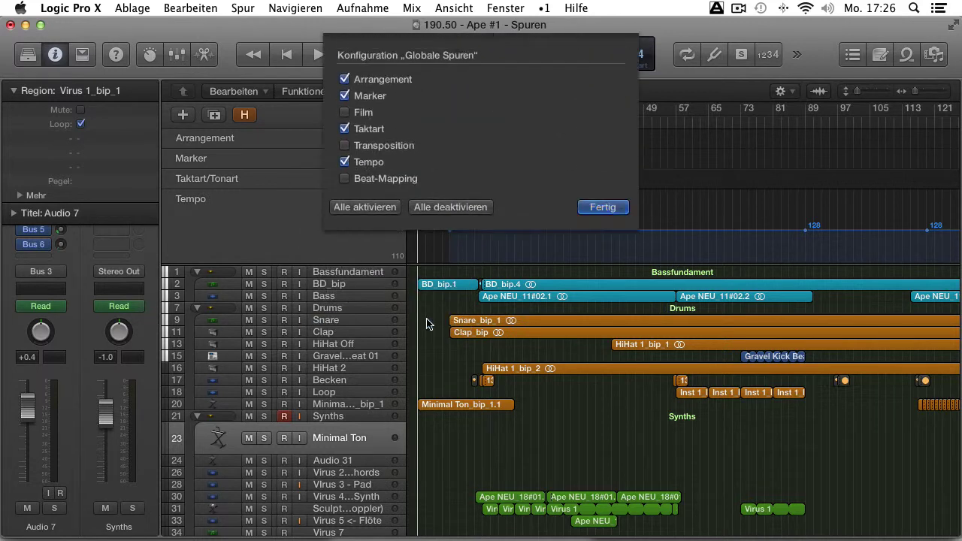
{"action": "left_click", "coordinate": [346, 96]}
{"action": "left_click", "coordinate": [346, 129]}
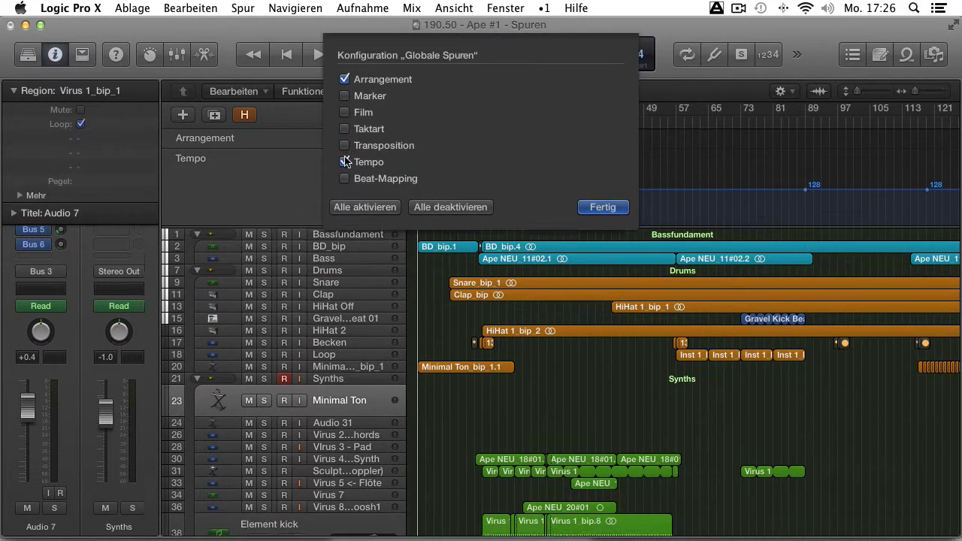
{"action": "left_click", "coordinate": [346, 162]}
{"action": "left_click", "coordinate": [580, 207]}
{"action": "left_click_drag", "start_coordinate": [385, 153], "coordinate": [382, 182]}
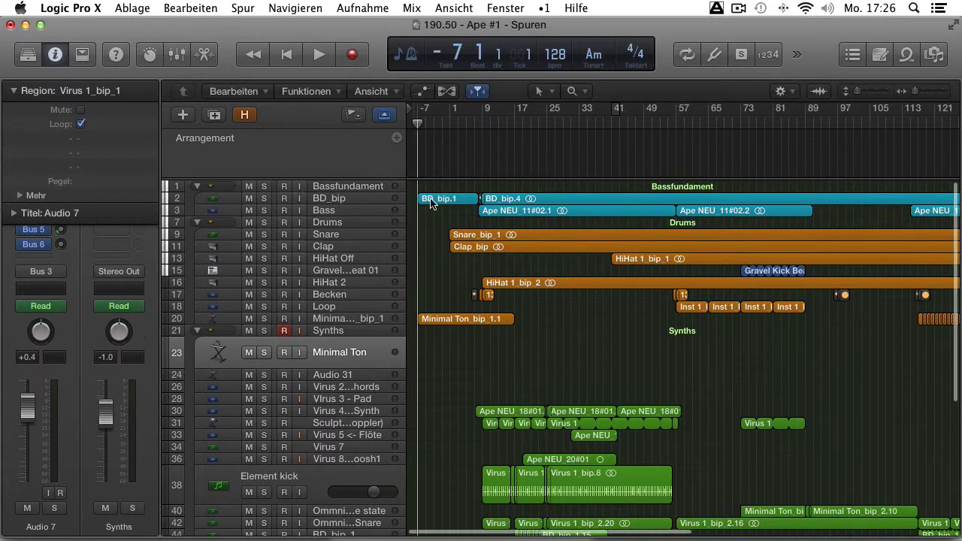
Add an Intro arrangement marker at the project start and a second one named "Teil A" from bar 9 to bar 57.
{"action": "left_click", "coordinate": [397, 138]}
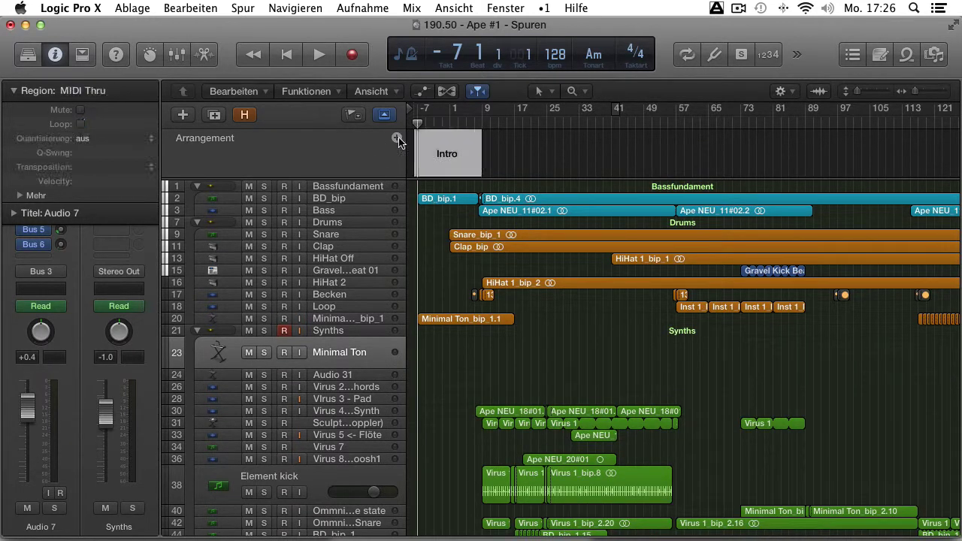
{"action": "left_click_drag", "start_coordinate": [412, 124], "coordinate": [482, 123]}
{"action": "left_click", "coordinate": [397, 138]}
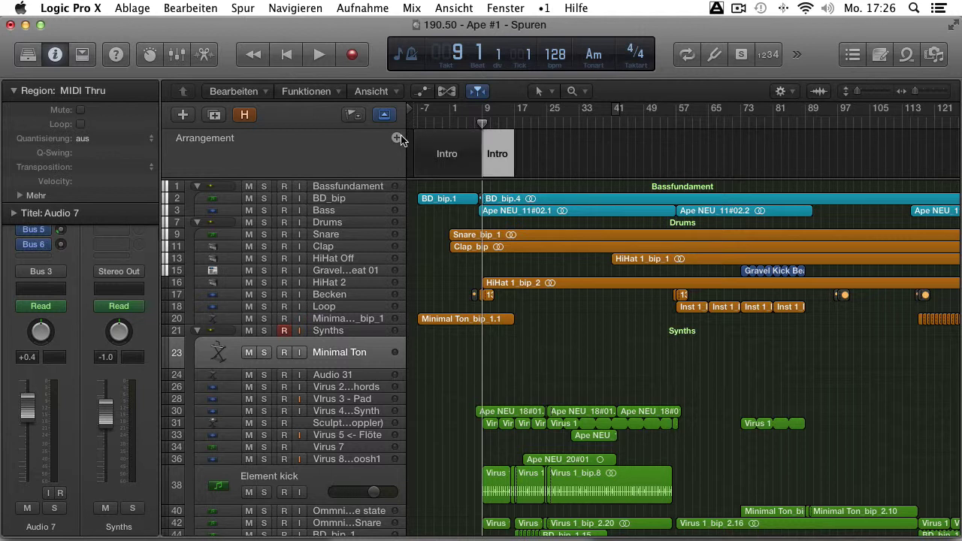
{"action": "double_click", "coordinate": [496, 155]}
{"action": "type", "text": "Teil A"}
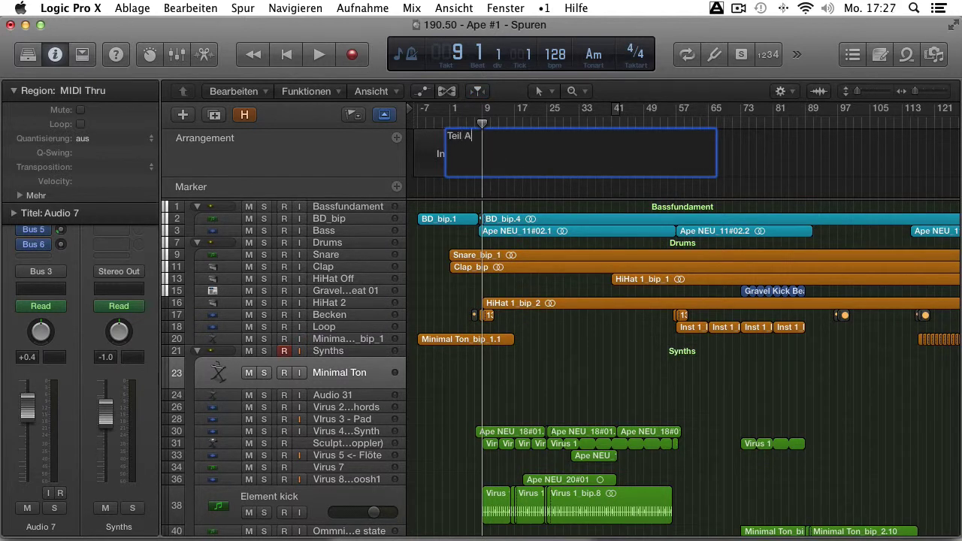
{"action": "key", "text": "Return"}
{"action": "left_click_drag", "start_coordinate": [511, 173], "coordinate": [679, 228]}
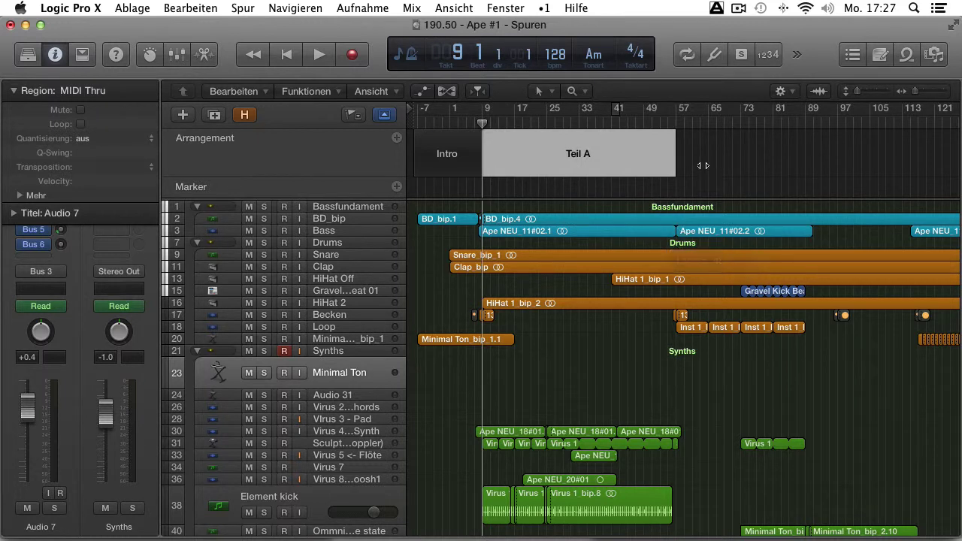
Add an arrangement marker at bar 57, extend it to about bar 89 and name it "Teil B".
{"action": "left_click", "coordinate": [681, 123]}
{"action": "left_click", "coordinate": [396, 138]}
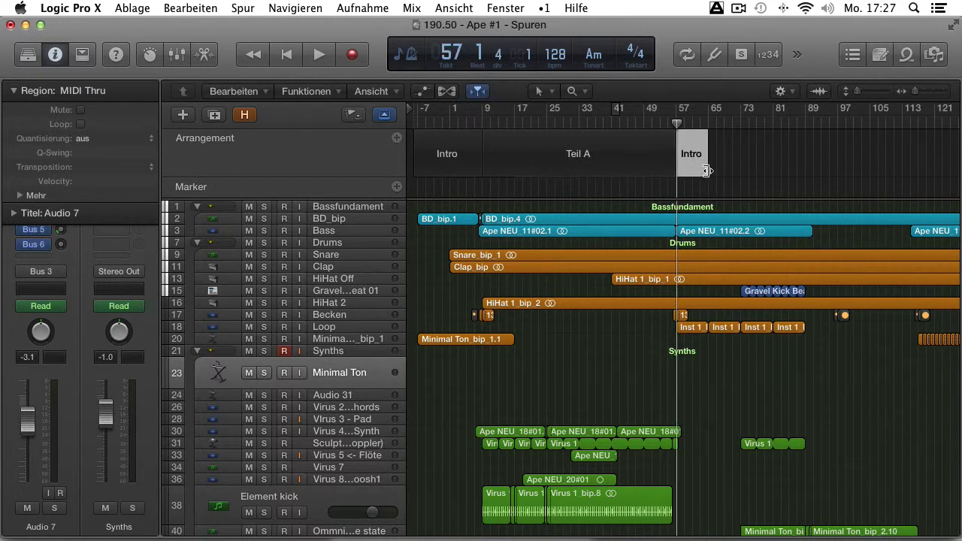
{"action": "left_click_drag", "start_coordinate": [710, 171], "coordinate": [818, 210]}
{"action": "double_click", "coordinate": [751, 164]}
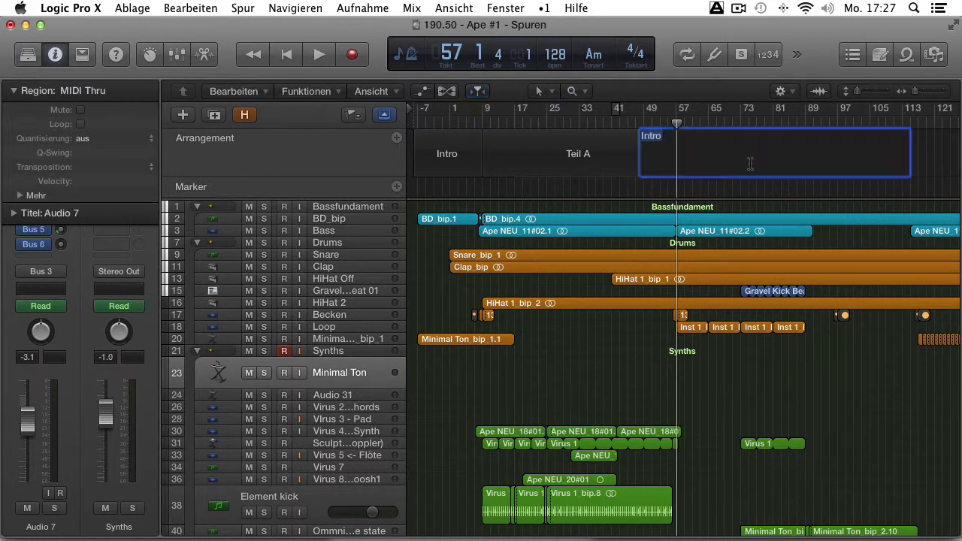
{"action": "type", "text": "Teil B"}
{"action": "key", "text": "Return"}
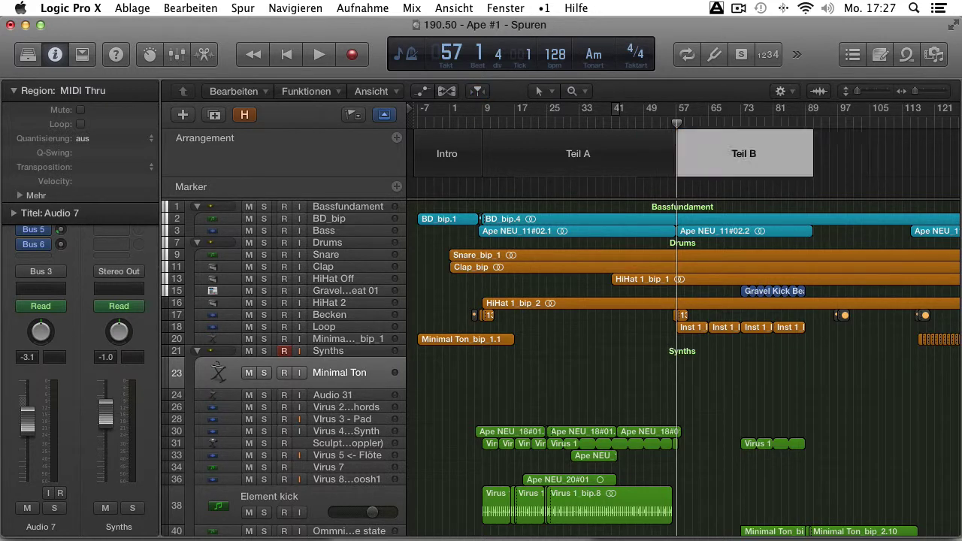
Set the playhead to bar 100 and move the Teil B section to the start of the arrangement, ahead of Intro and Teil A.
{"action": "left_click_drag", "start_coordinate": [681, 125], "coordinate": [850, 130]}
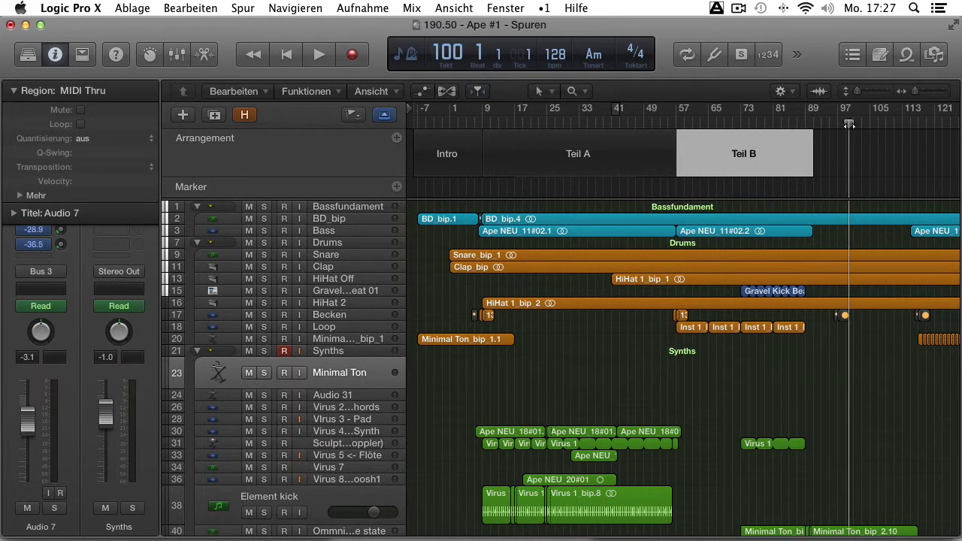
{"action": "key", "text": "super+Up"}
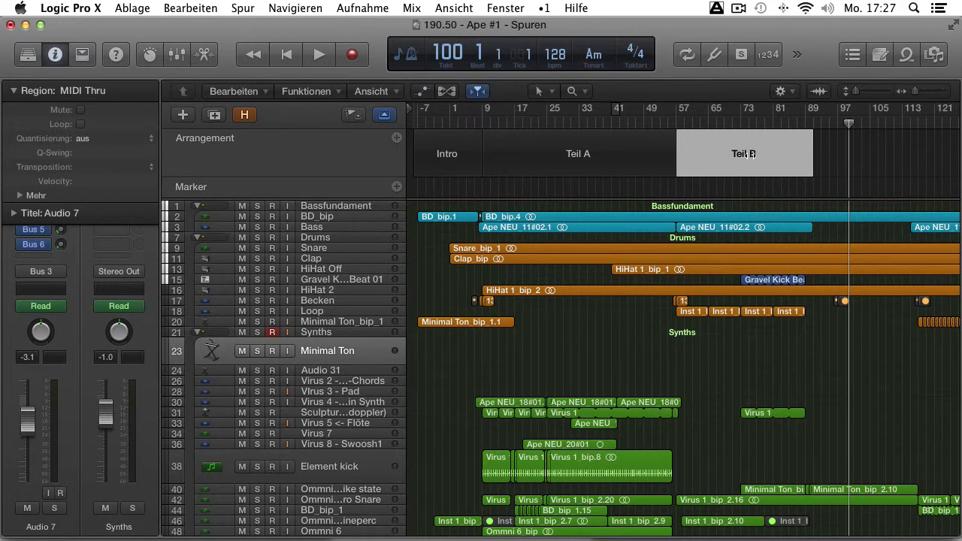
{"action": "mouse_move", "coordinate": [748, 158]}
{"action": "left_mouse_down"}
{"action": "mouse_move", "coordinate": [473, 165]}
{"action": "mouse_move", "coordinate": [655, 163]}
{"action": "mouse_move", "coordinate": [620, 162]}
{"action": "left_mouse_up"}
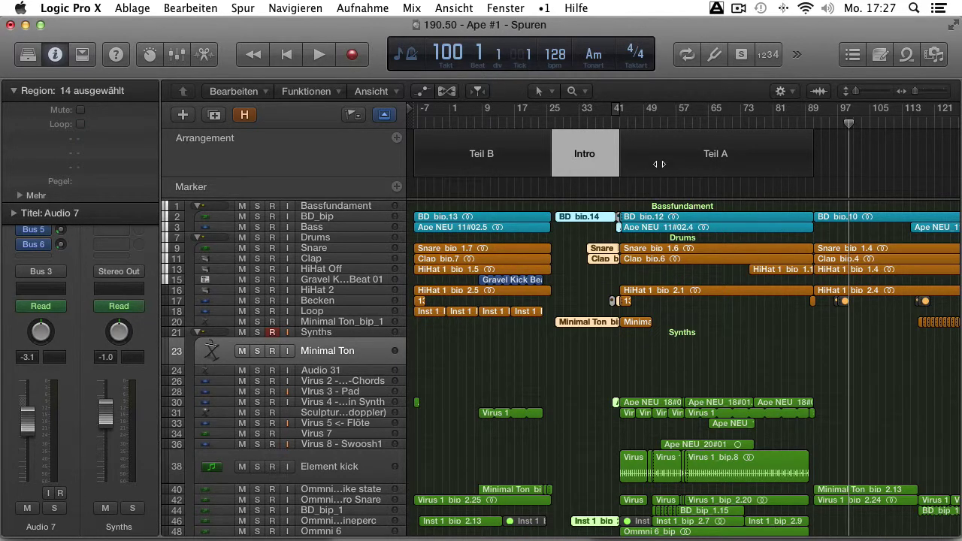
Delete the Intro section between Teil B and Teil A, including its regions and its arrangement marker.
{"action": "left_click", "coordinate": [714, 188]}
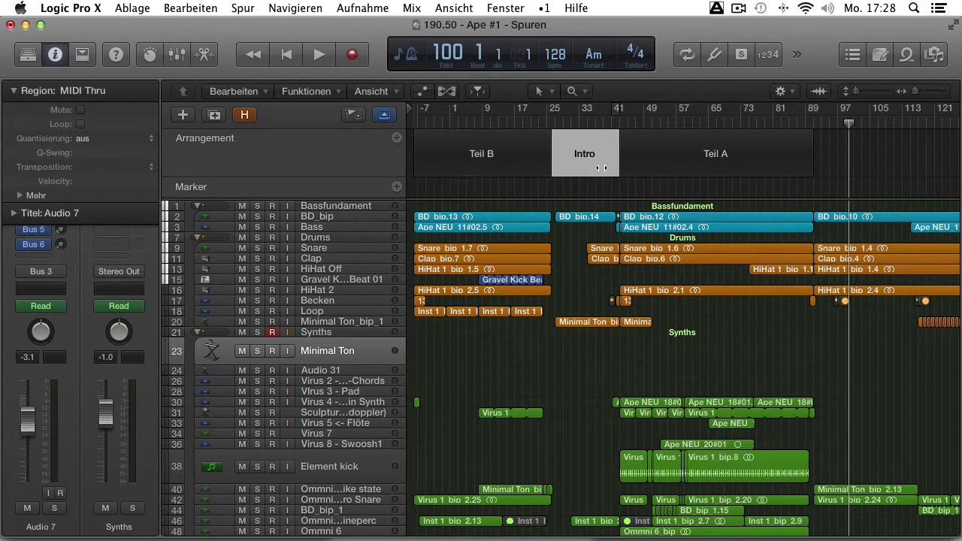
{"action": "key", "text": "BackSpace"}
{"action": "key", "text": "BackSpace"}
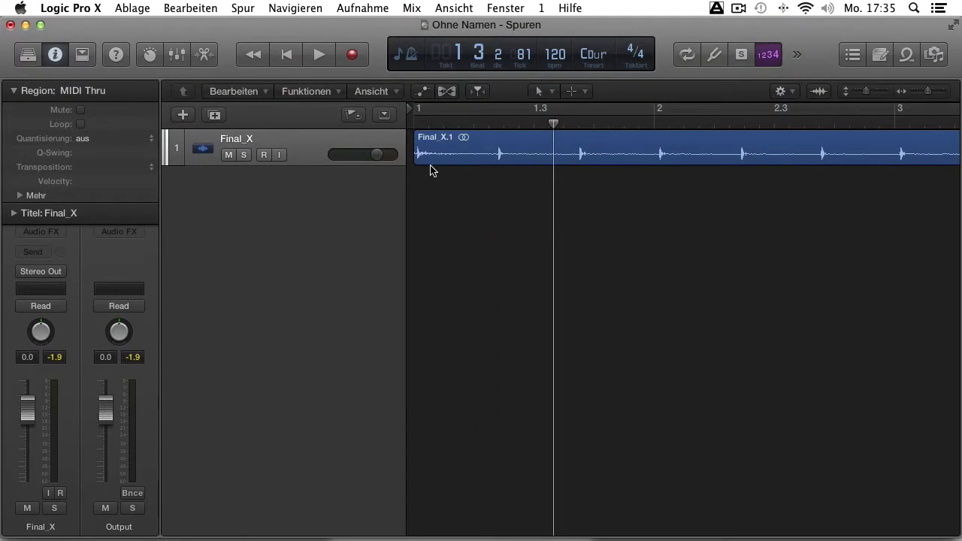
In the project with the Final_X audio track, show the global tracks and configure them to display only Beat-Mapping.
{"action": "left_click", "coordinate": [384, 114]}
{"action": "right_click", "coordinate": [348, 206]}
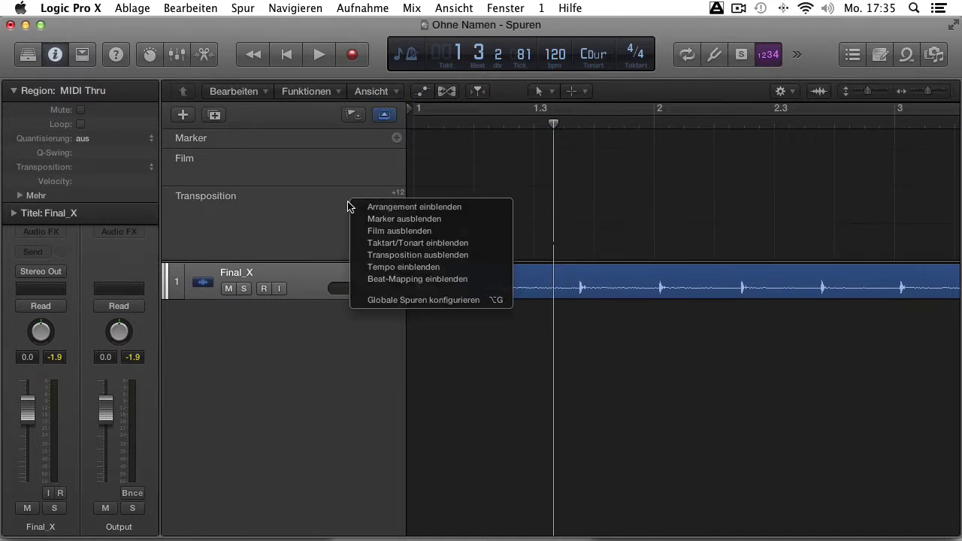
{"action": "left_click", "coordinate": [434, 300]}
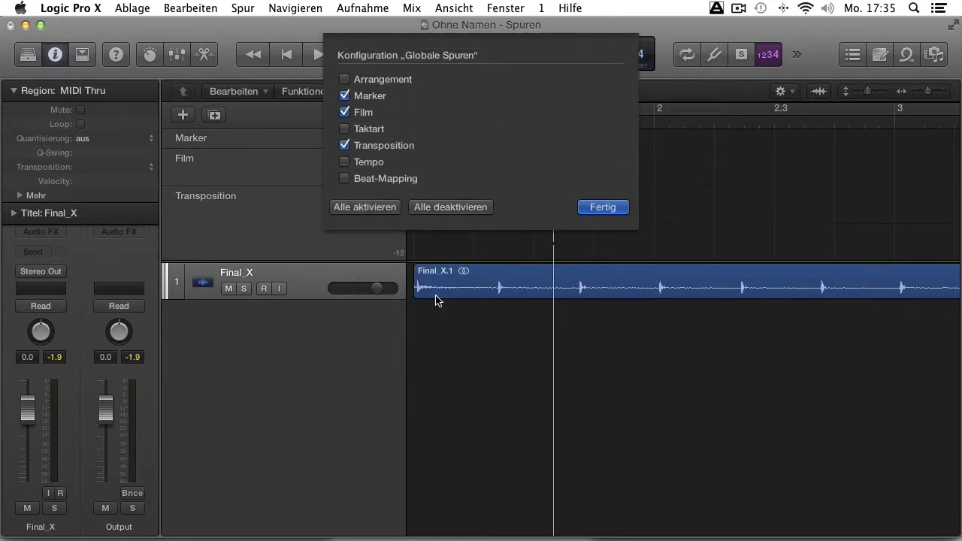
{"action": "left_click", "coordinate": [353, 177]}
{"action": "left_click", "coordinate": [368, 145]}
{"action": "left_click", "coordinate": [364, 112]}
{"action": "left_click", "coordinate": [369, 95]}
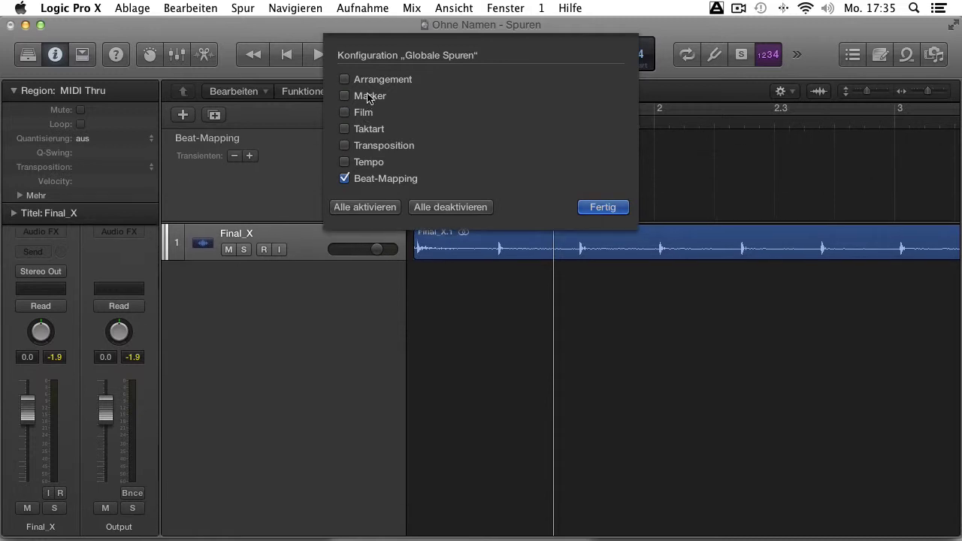
{"action": "left_click", "coordinate": [600, 208]}
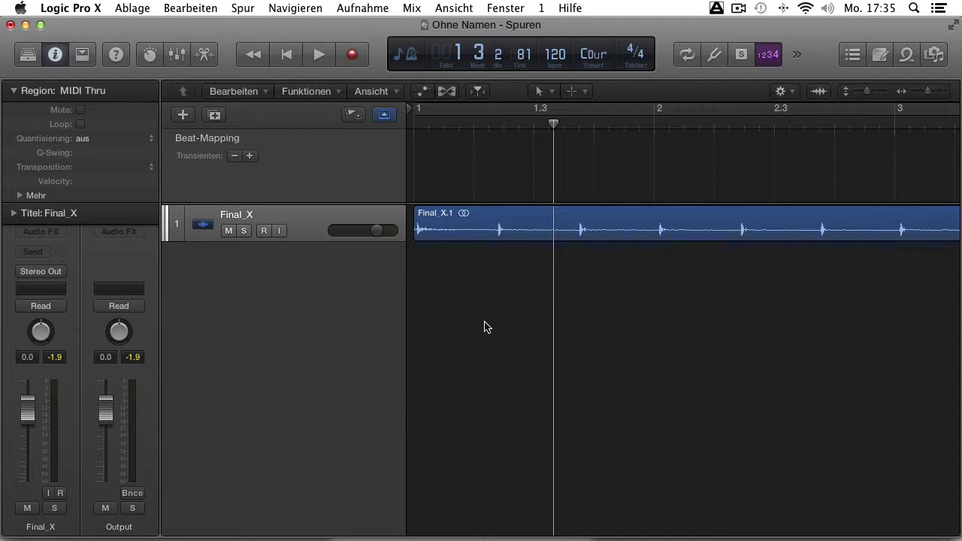
Show the Tempo global track alongside Beat-Mapping and select the Final_X.1 region for mapping.
{"action": "right_click", "coordinate": [346, 175]}
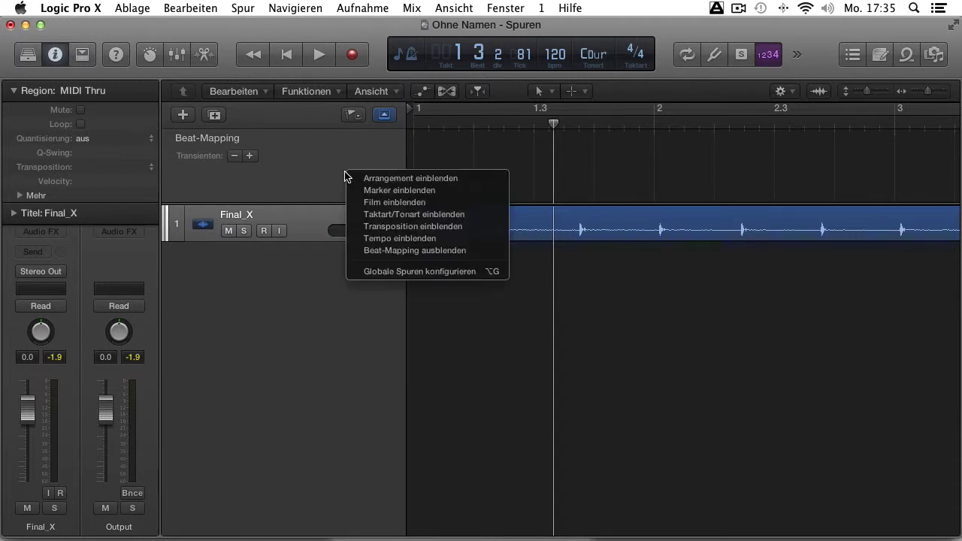
{"action": "left_click", "coordinate": [467, 239]}
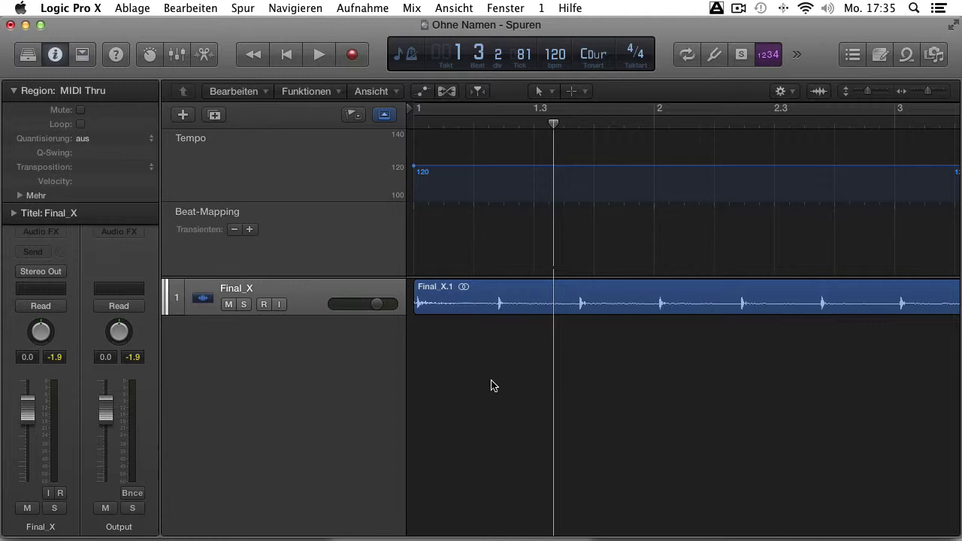
{"action": "left_click", "coordinate": [485, 295]}
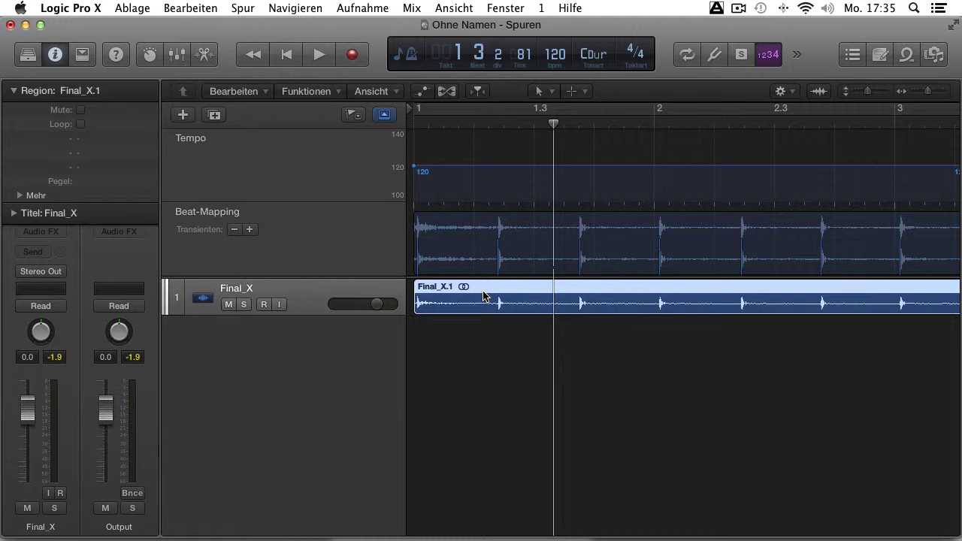
Analyze the Final_X audio file for Flex editing in the project's audio file browser and close the browser.
{"action": "key", "text": "f"}
{"action": "left_click", "coordinate": [647, 178]}
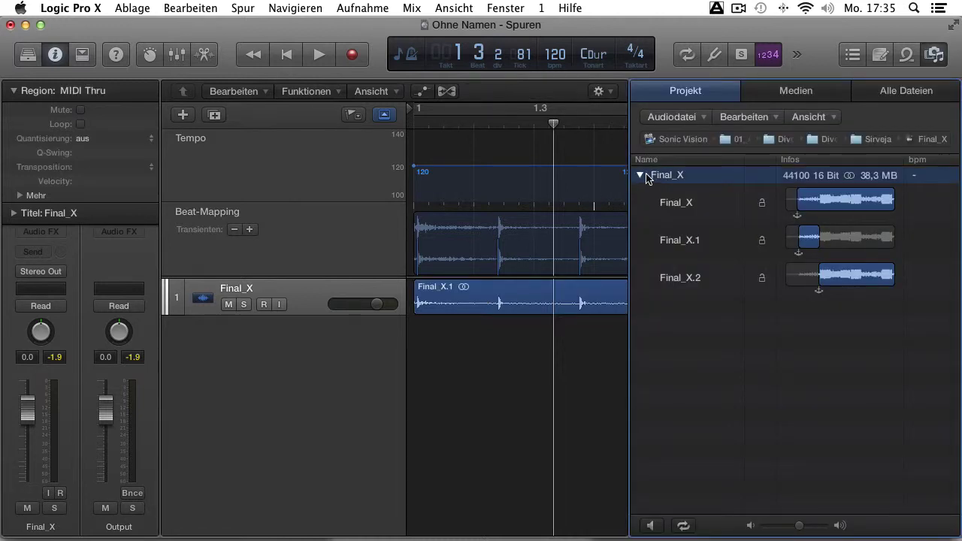
{"action": "left_click", "coordinate": [640, 175]}
{"action": "left_click", "coordinate": [670, 119]}
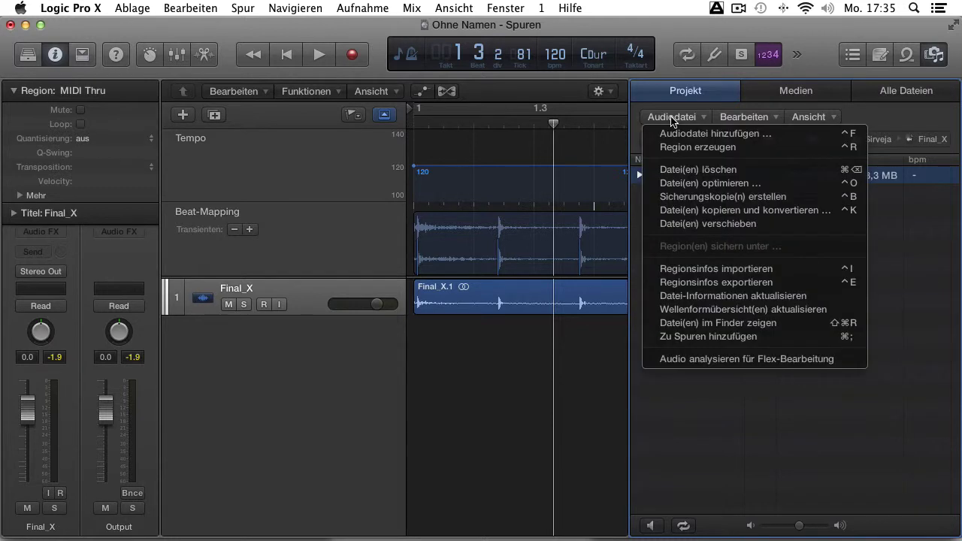
{"action": "left_click", "coordinate": [756, 361]}
{"action": "key", "text": "f"}
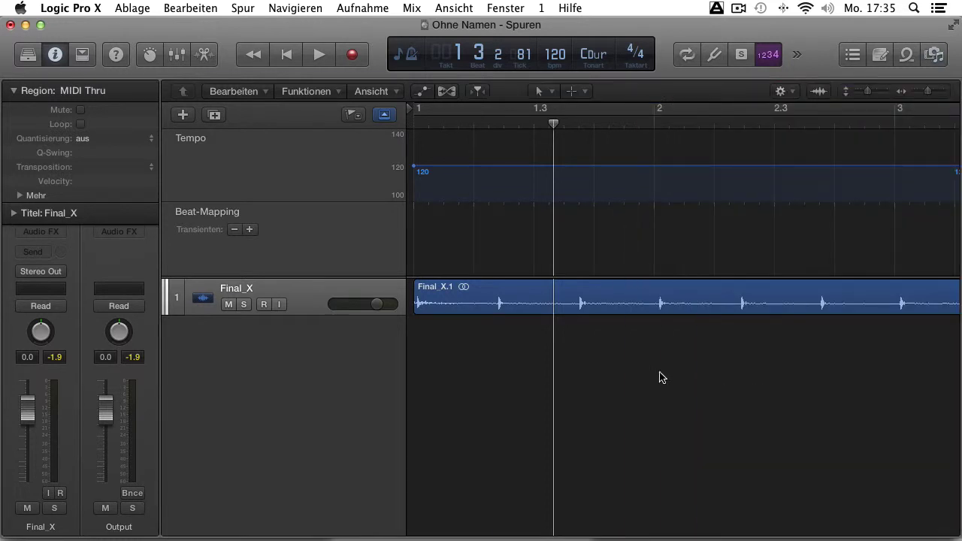
Select the Final_X.1 region and beat-map the four beats of bar 1 to its first four transients.
{"action": "left_click", "coordinate": [472, 289]}
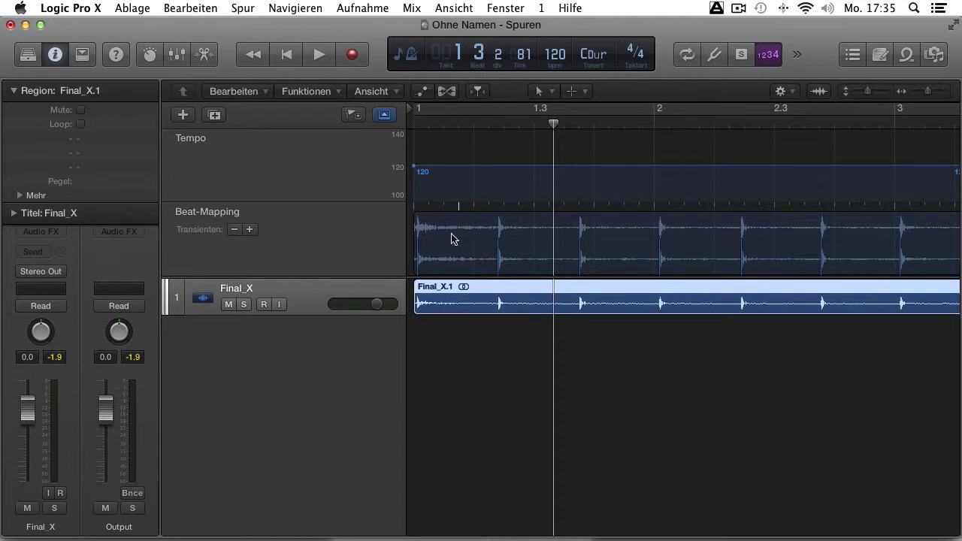
{"action": "left_click_drag", "start_coordinate": [415, 212], "coordinate": [416, 275]}
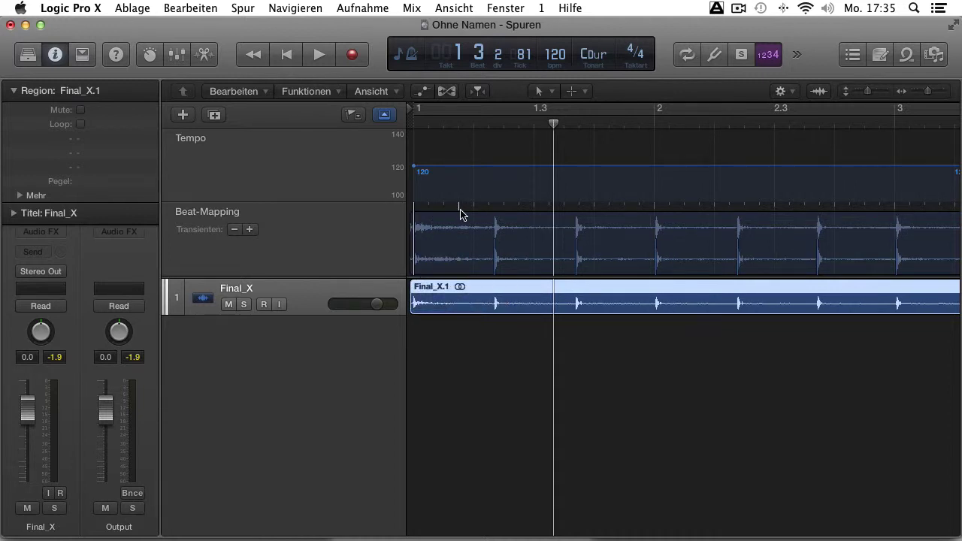
{"action": "left_click_drag", "start_coordinate": [474, 212], "coordinate": [499, 270]}
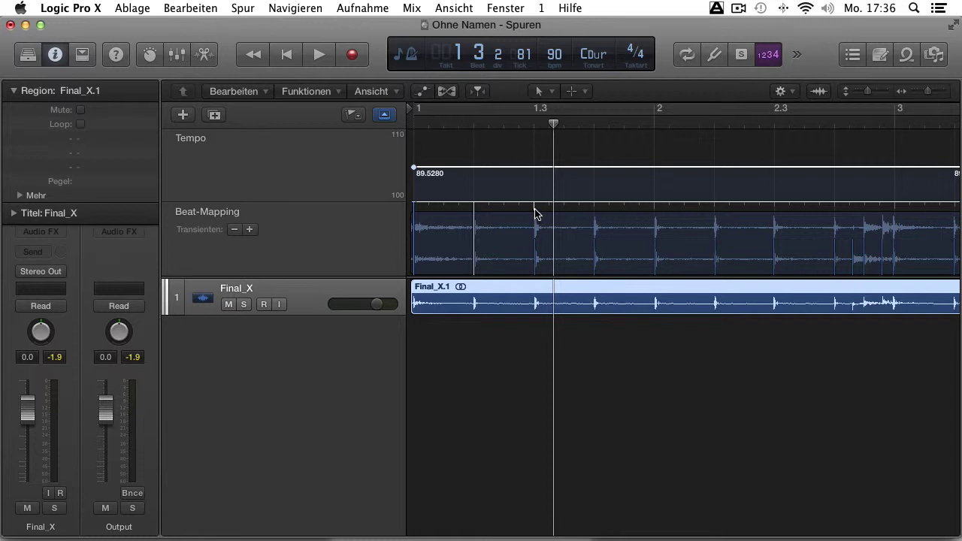
{"action": "left_click_drag", "start_coordinate": [535, 214], "coordinate": [536, 266]}
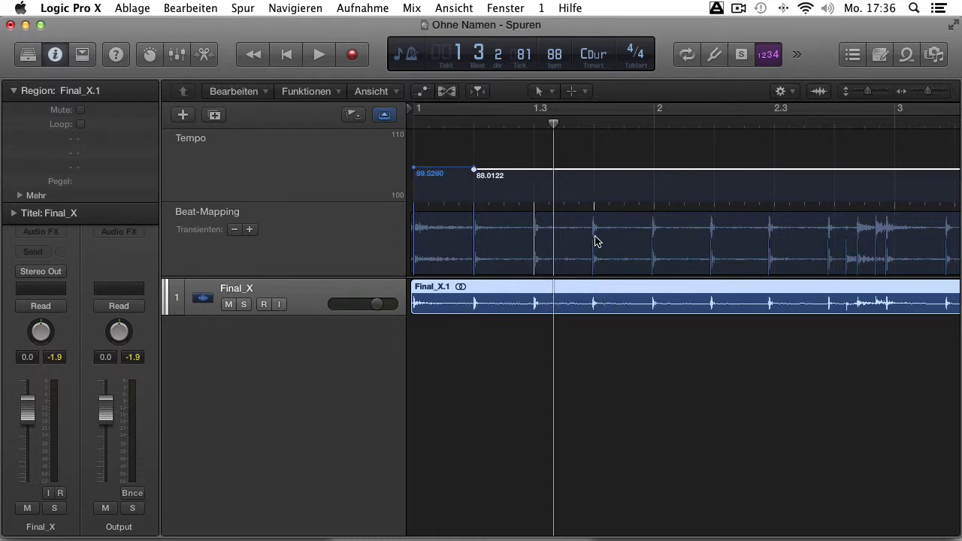
{"action": "left_click_drag", "start_coordinate": [595, 208], "coordinate": [606, 248]}
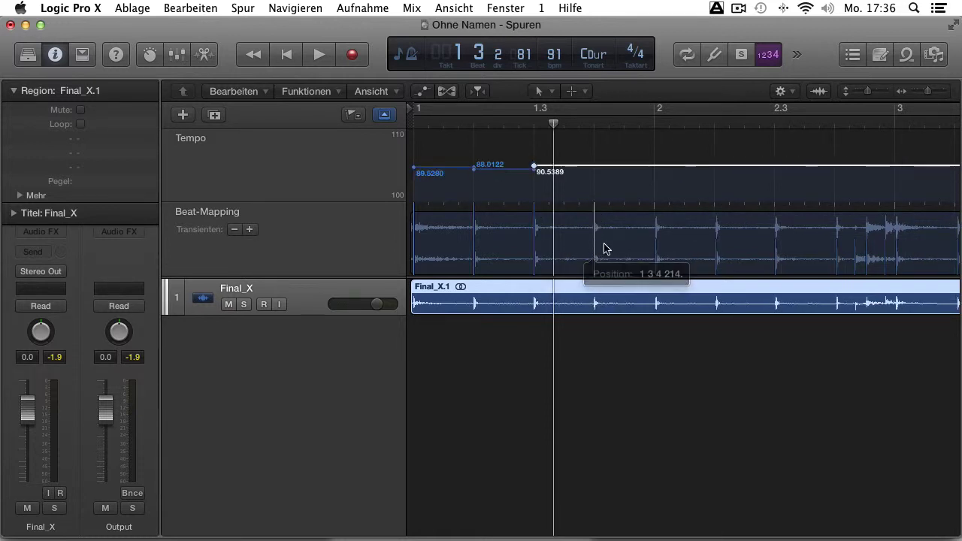
Beat-map the four beats of bar 2 to the next four transients of the Final_X.1 region.
{"action": "left_click_drag", "start_coordinate": [655, 215], "coordinate": [664, 252]}
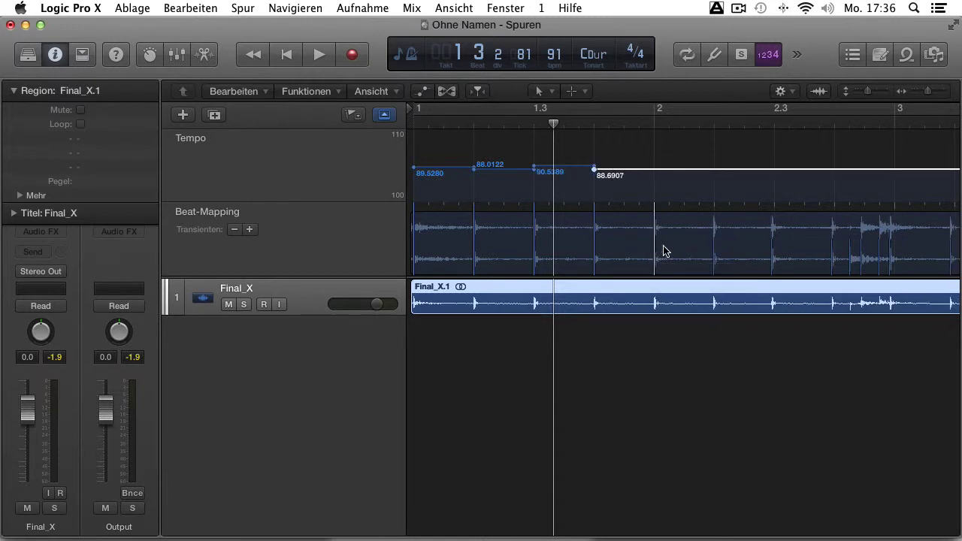
{"action": "left_click_drag", "start_coordinate": [715, 215], "coordinate": [715, 258]}
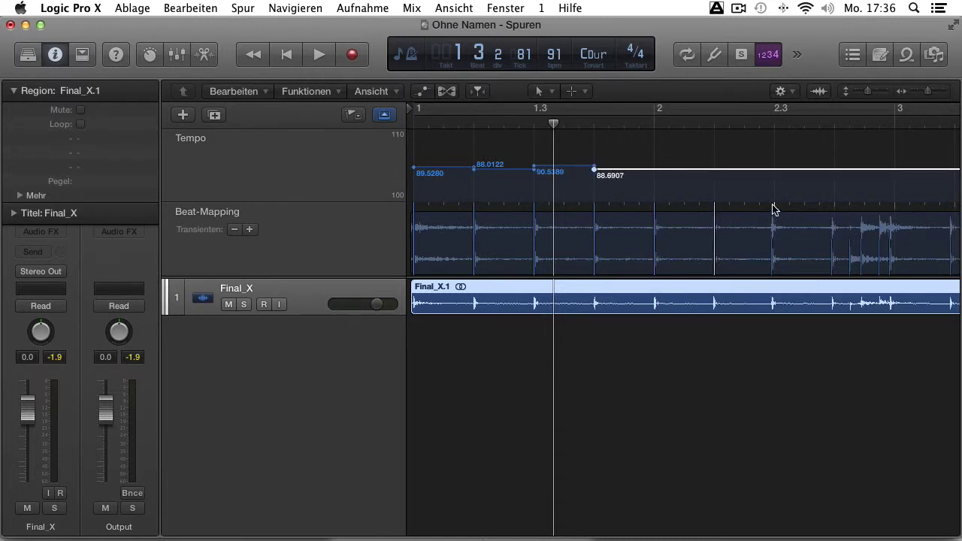
{"action": "left_click_drag", "start_coordinate": [775, 209], "coordinate": [774, 249]}
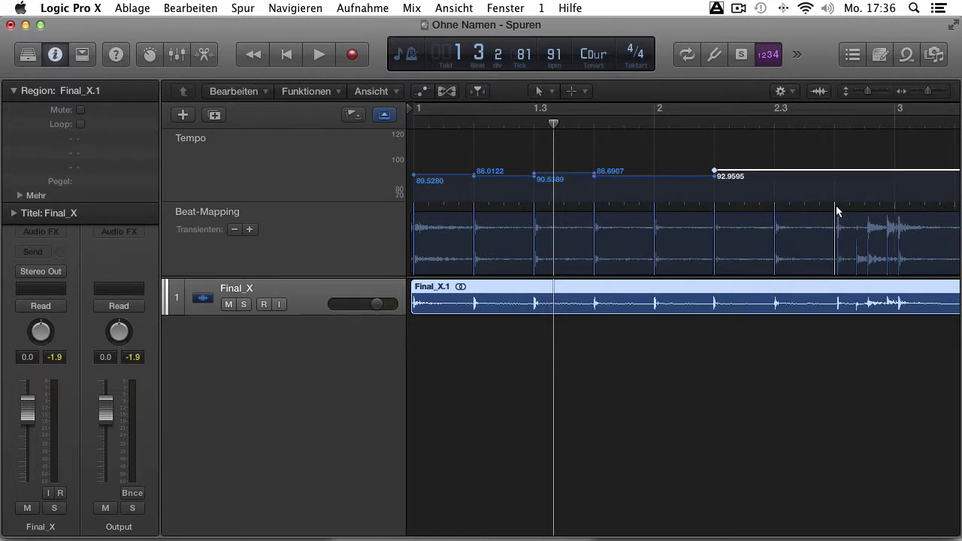
{"action": "left_click_drag", "start_coordinate": [837, 212], "coordinate": [841, 262]}
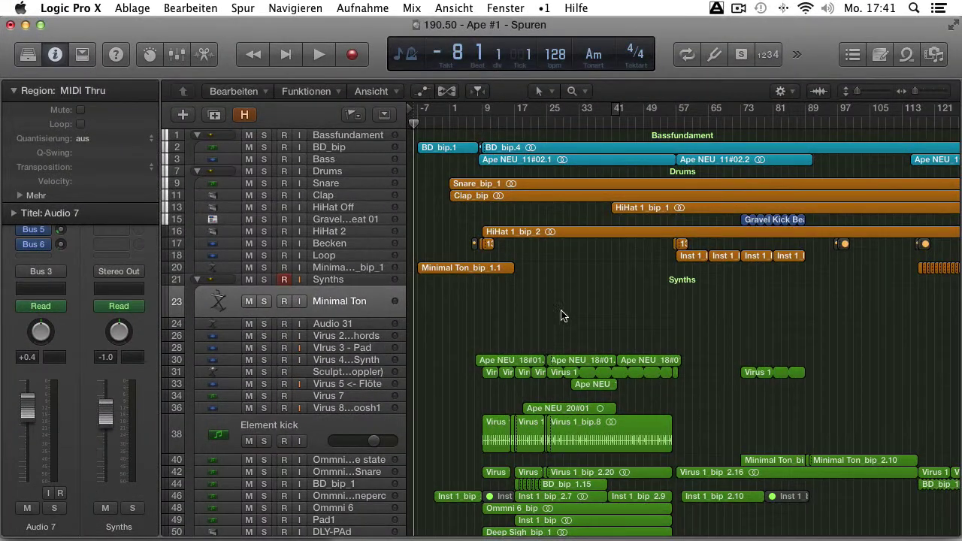
In the Ape #1 project, show the master track at the end of the track list.
{"action": "left_click", "coordinate": [242, 9]}
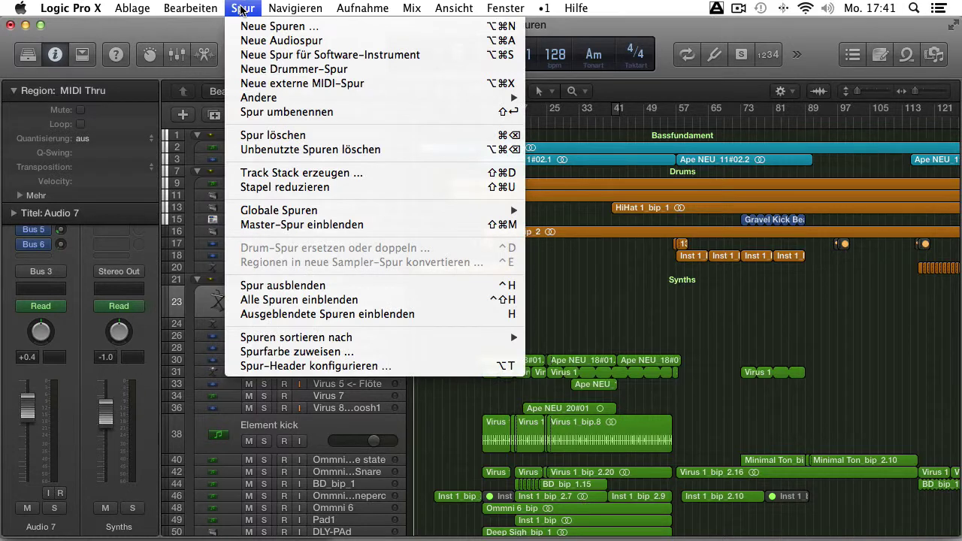
{"action": "left_click", "coordinate": [316, 231]}
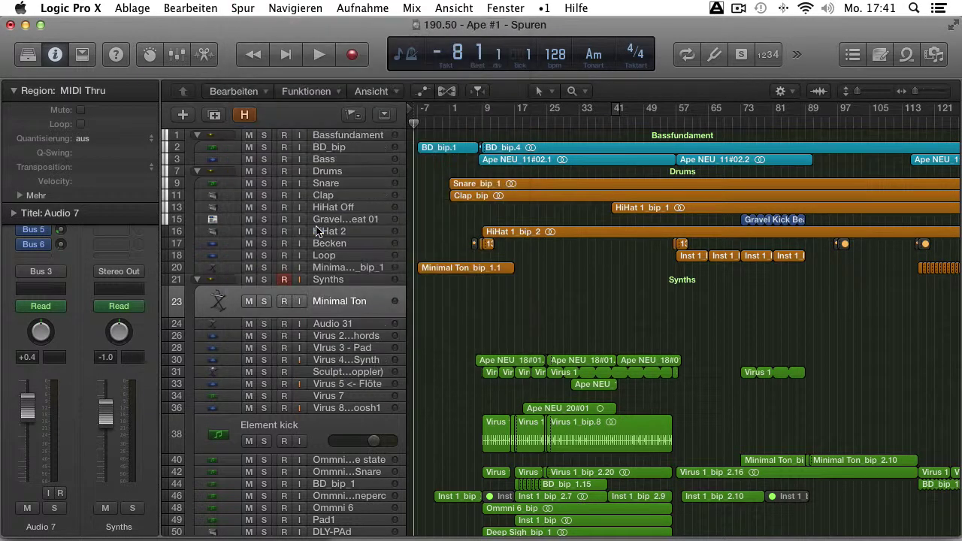
{"action": "scroll", "coordinate": [417, 273], "scroll_direction": "down", "scroll_amount": 5}
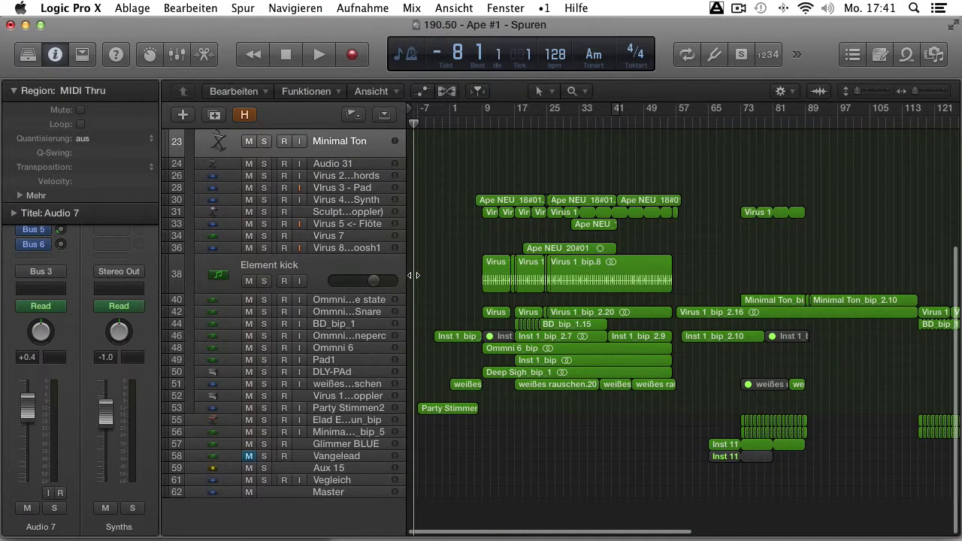
Select the Master track and collapse the Region inspector to make room for the channel strips.
{"action": "left_click", "coordinate": [355, 498]}
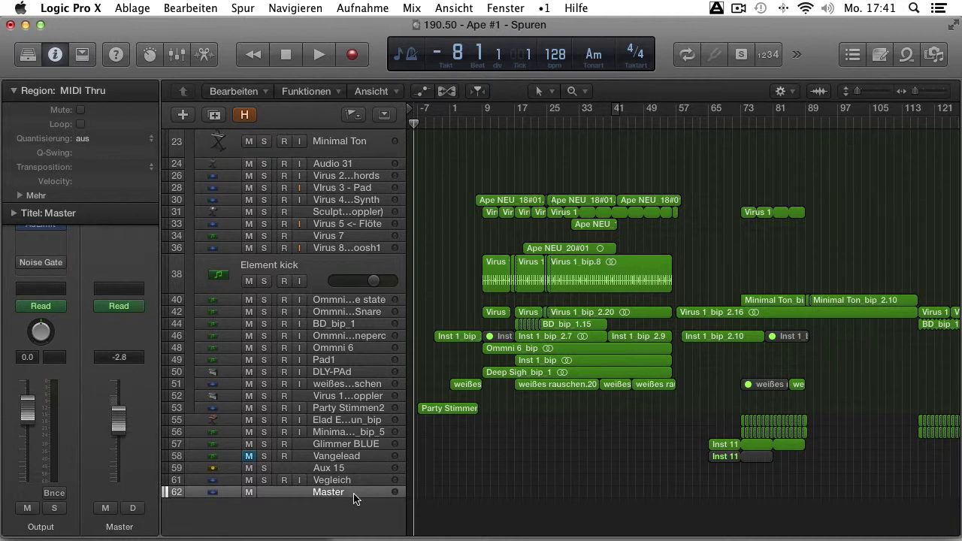
{"action": "scroll", "coordinate": [351, 503], "scroll_direction": "down", "scroll_amount": 1}
{"action": "left_click", "coordinate": [12, 91]}
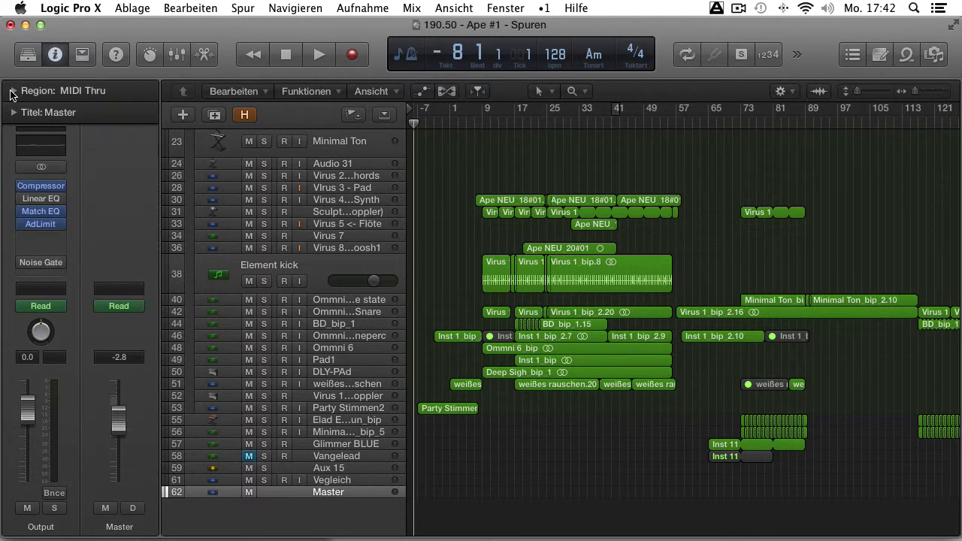